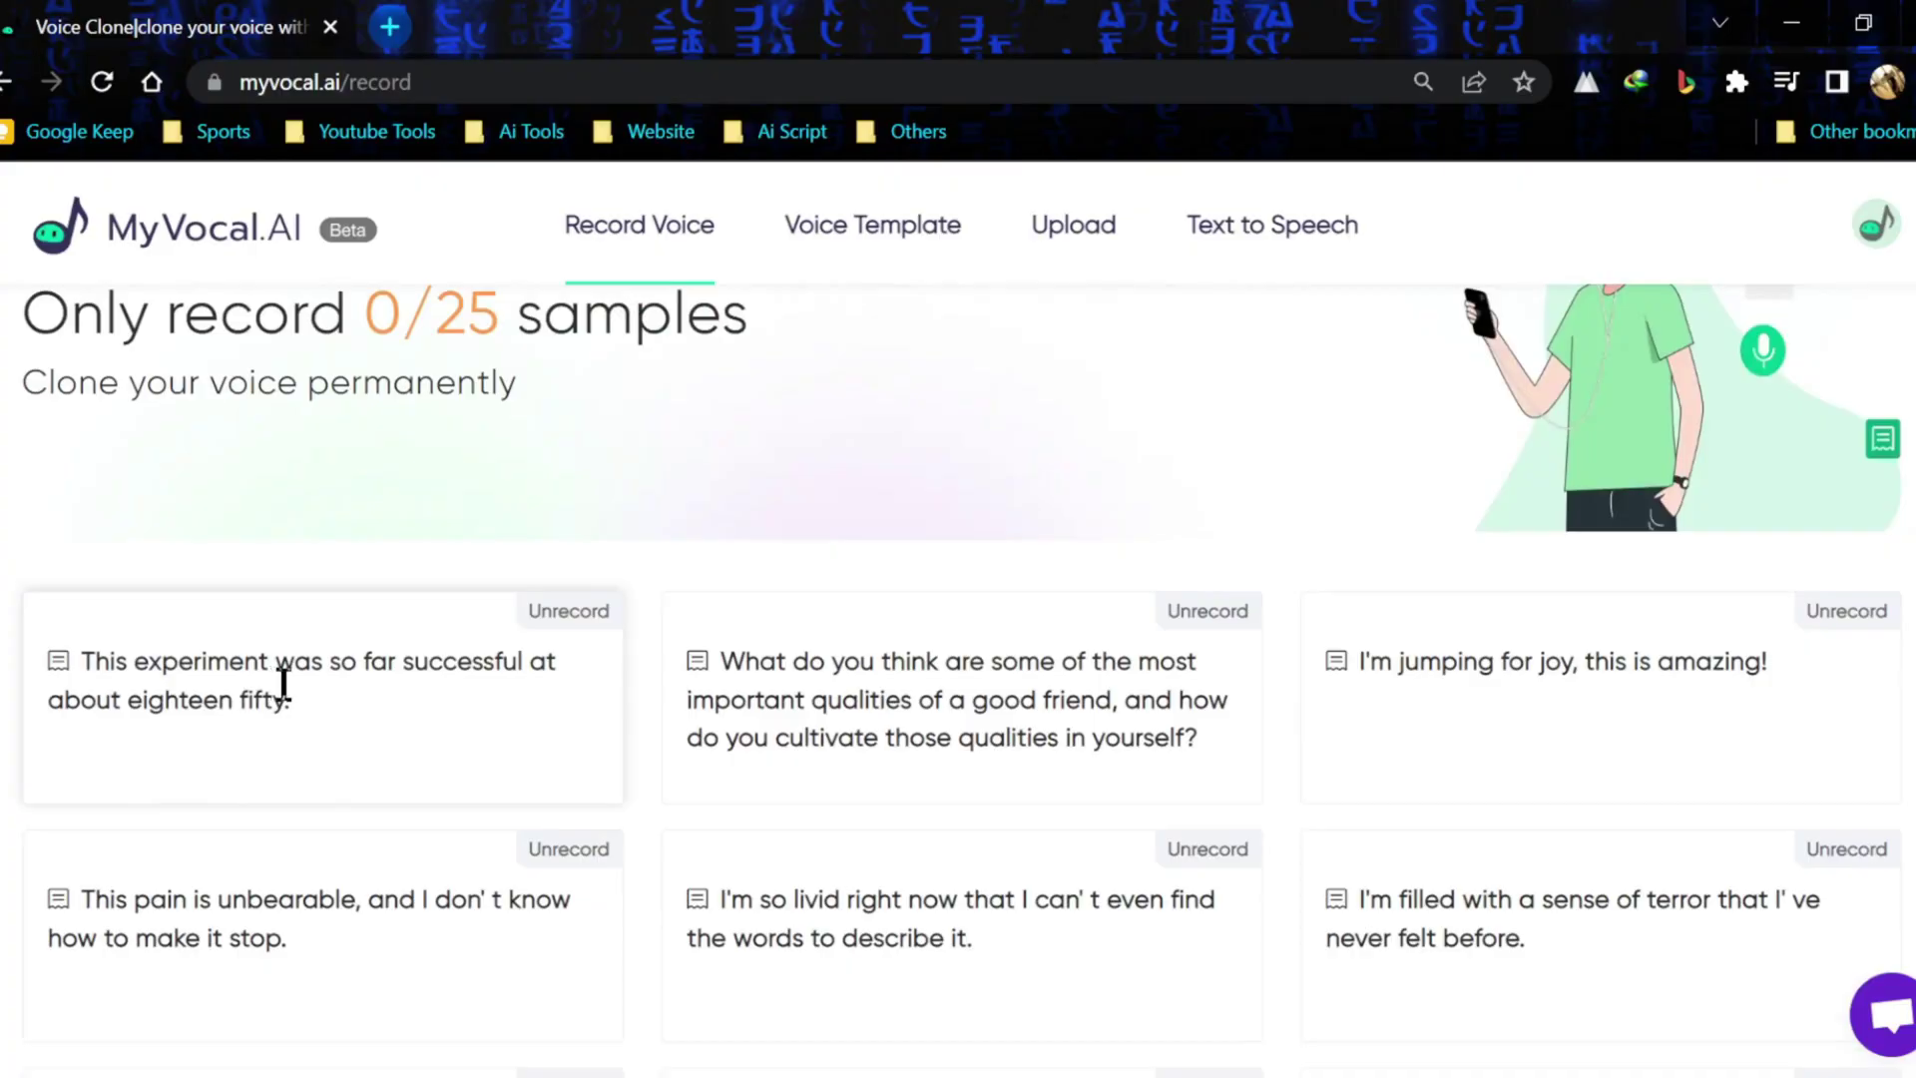
# - Visit Text to Speech, return to Voice Templates and open the She Sells Seashells tongue twister
pyautogui.click(295, 693)
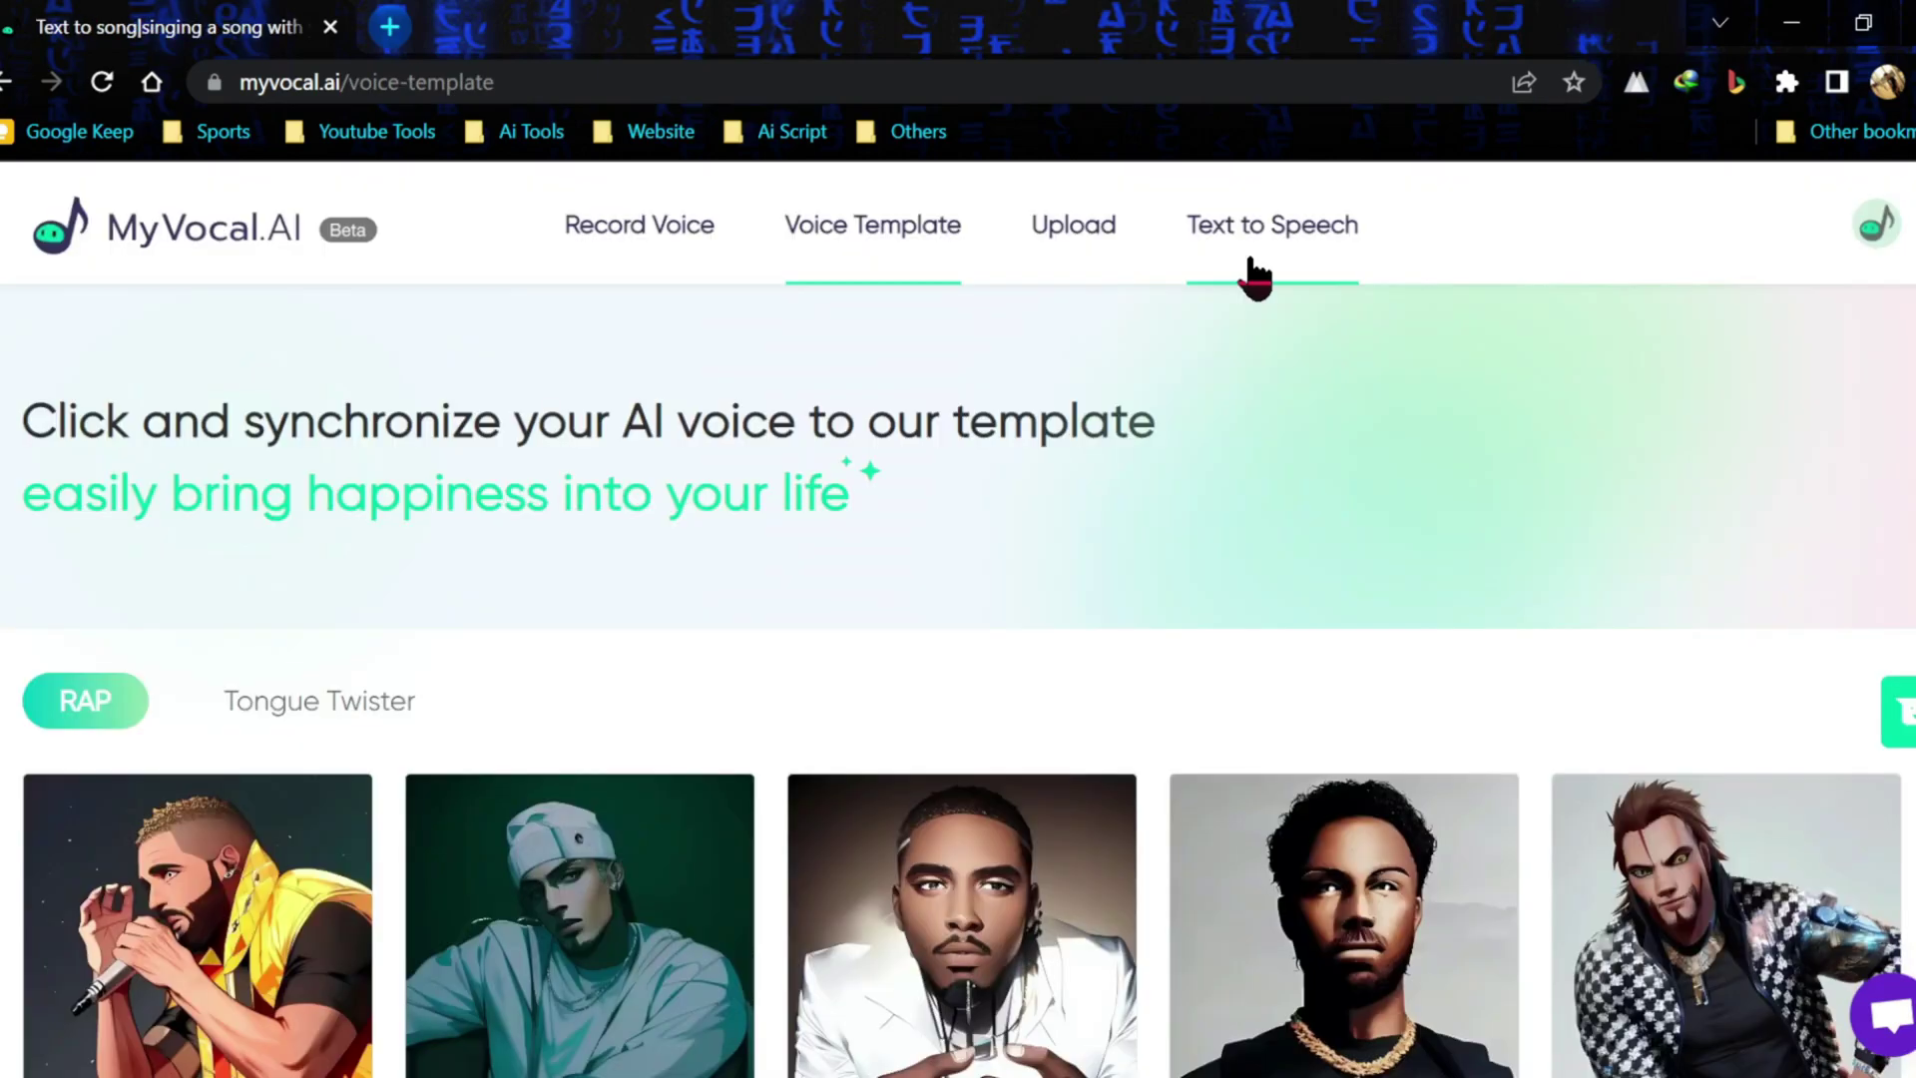
pyautogui.click(1252, 273)
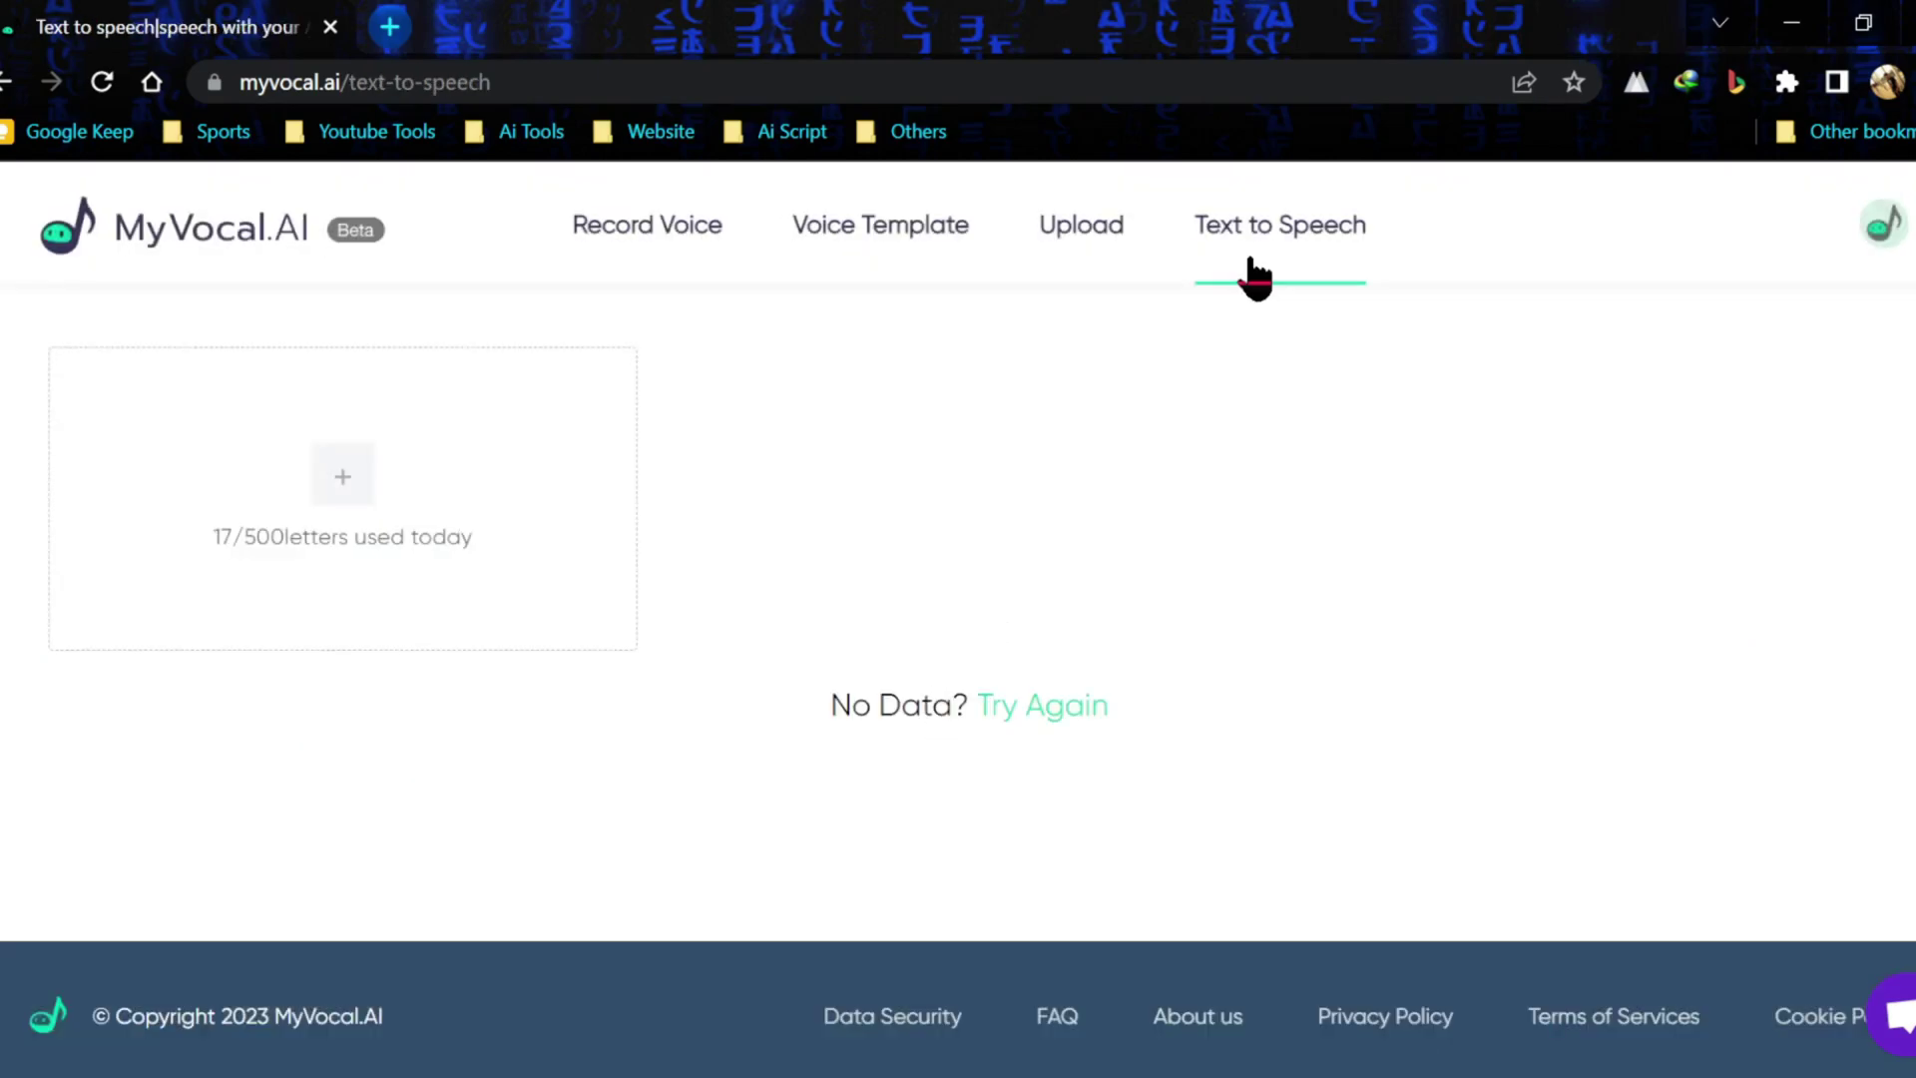
pyautogui.click(327, 497)
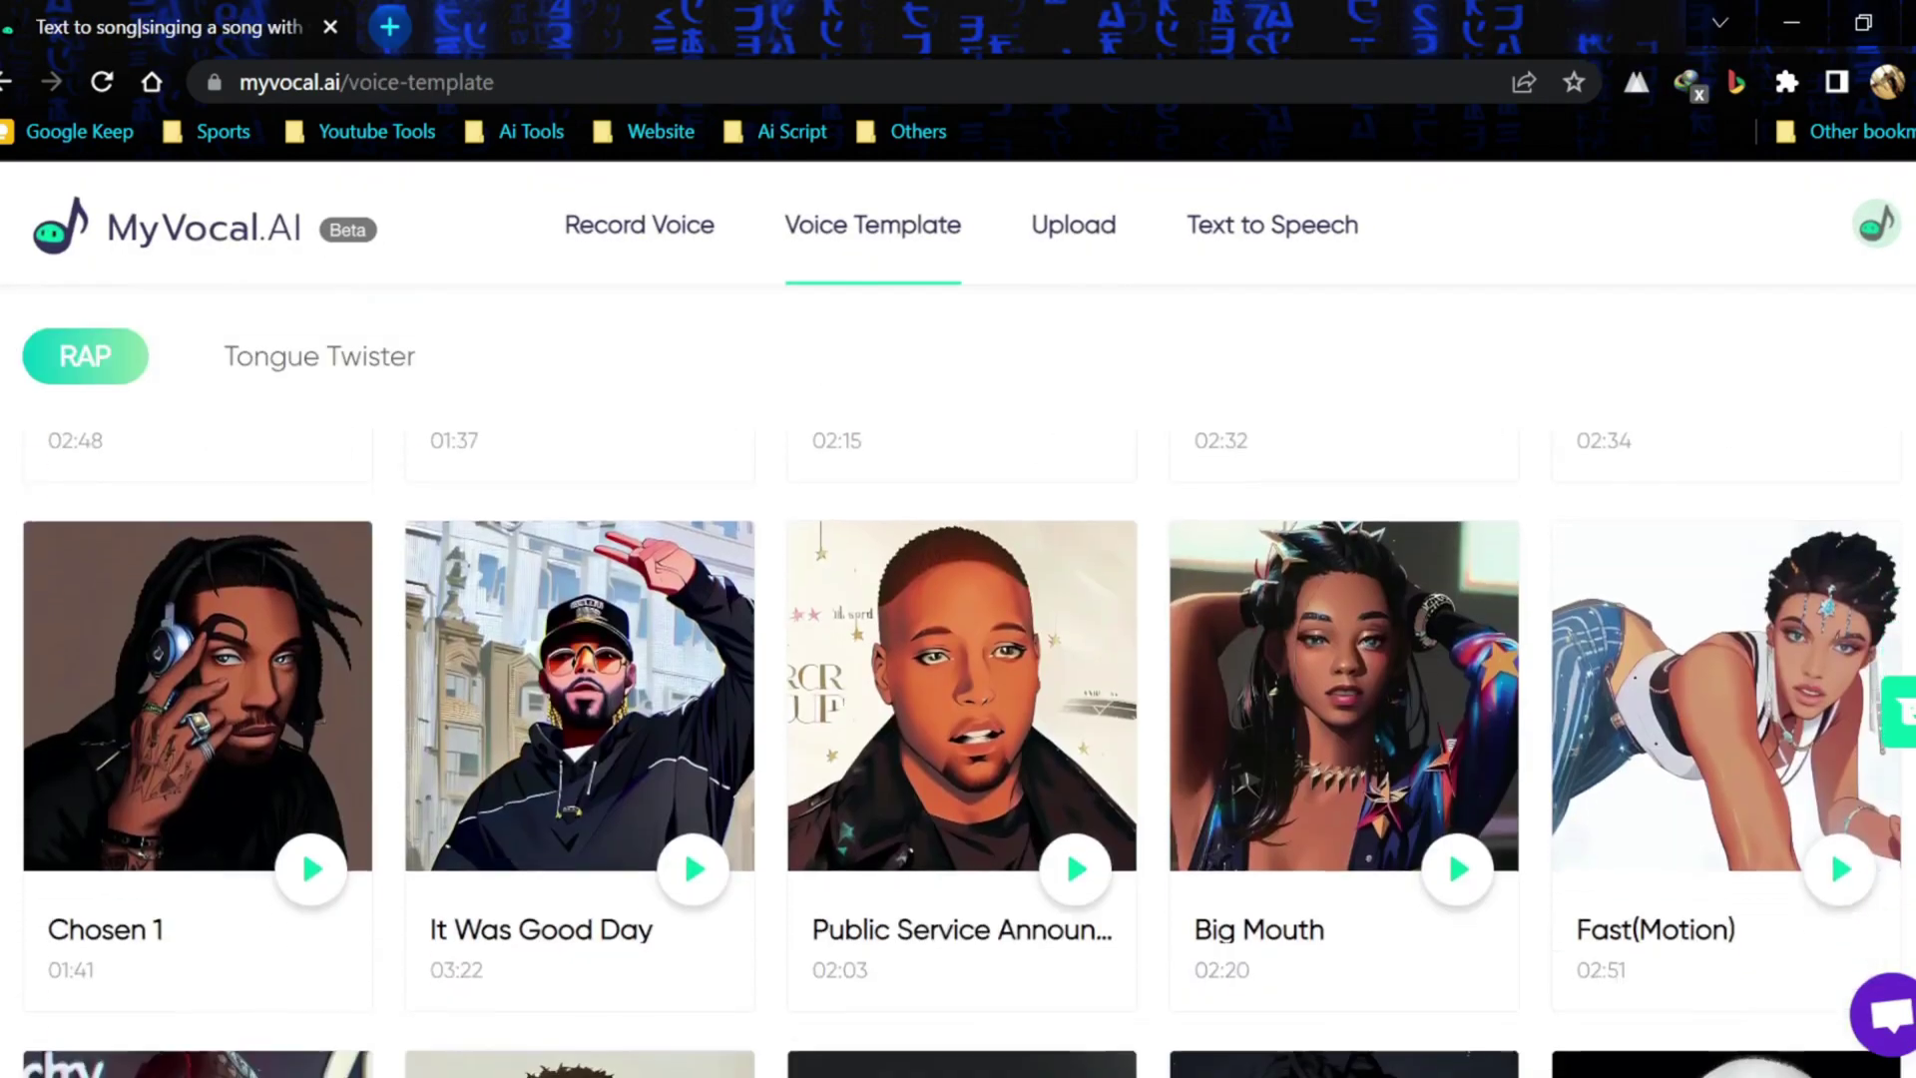
pyautogui.scroll(-1, 959, 749)
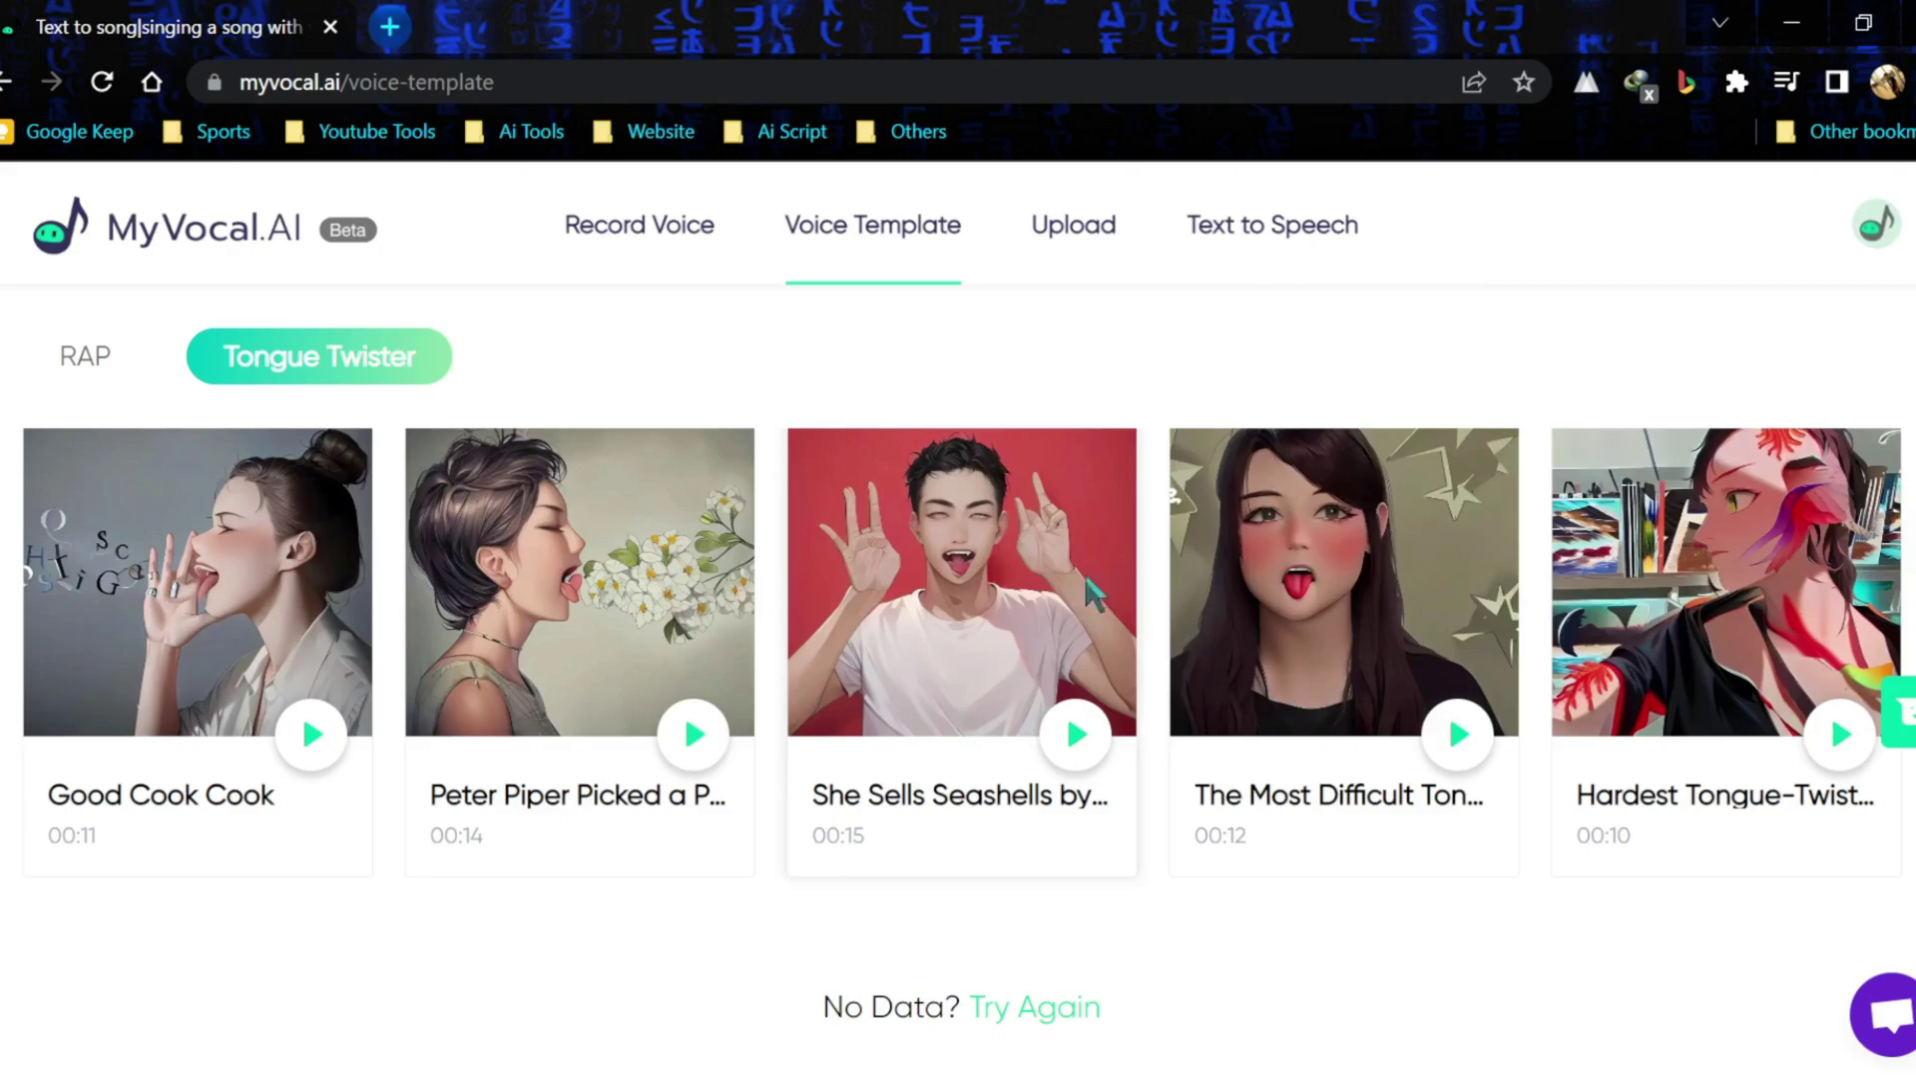
pyautogui.click(1093, 597)
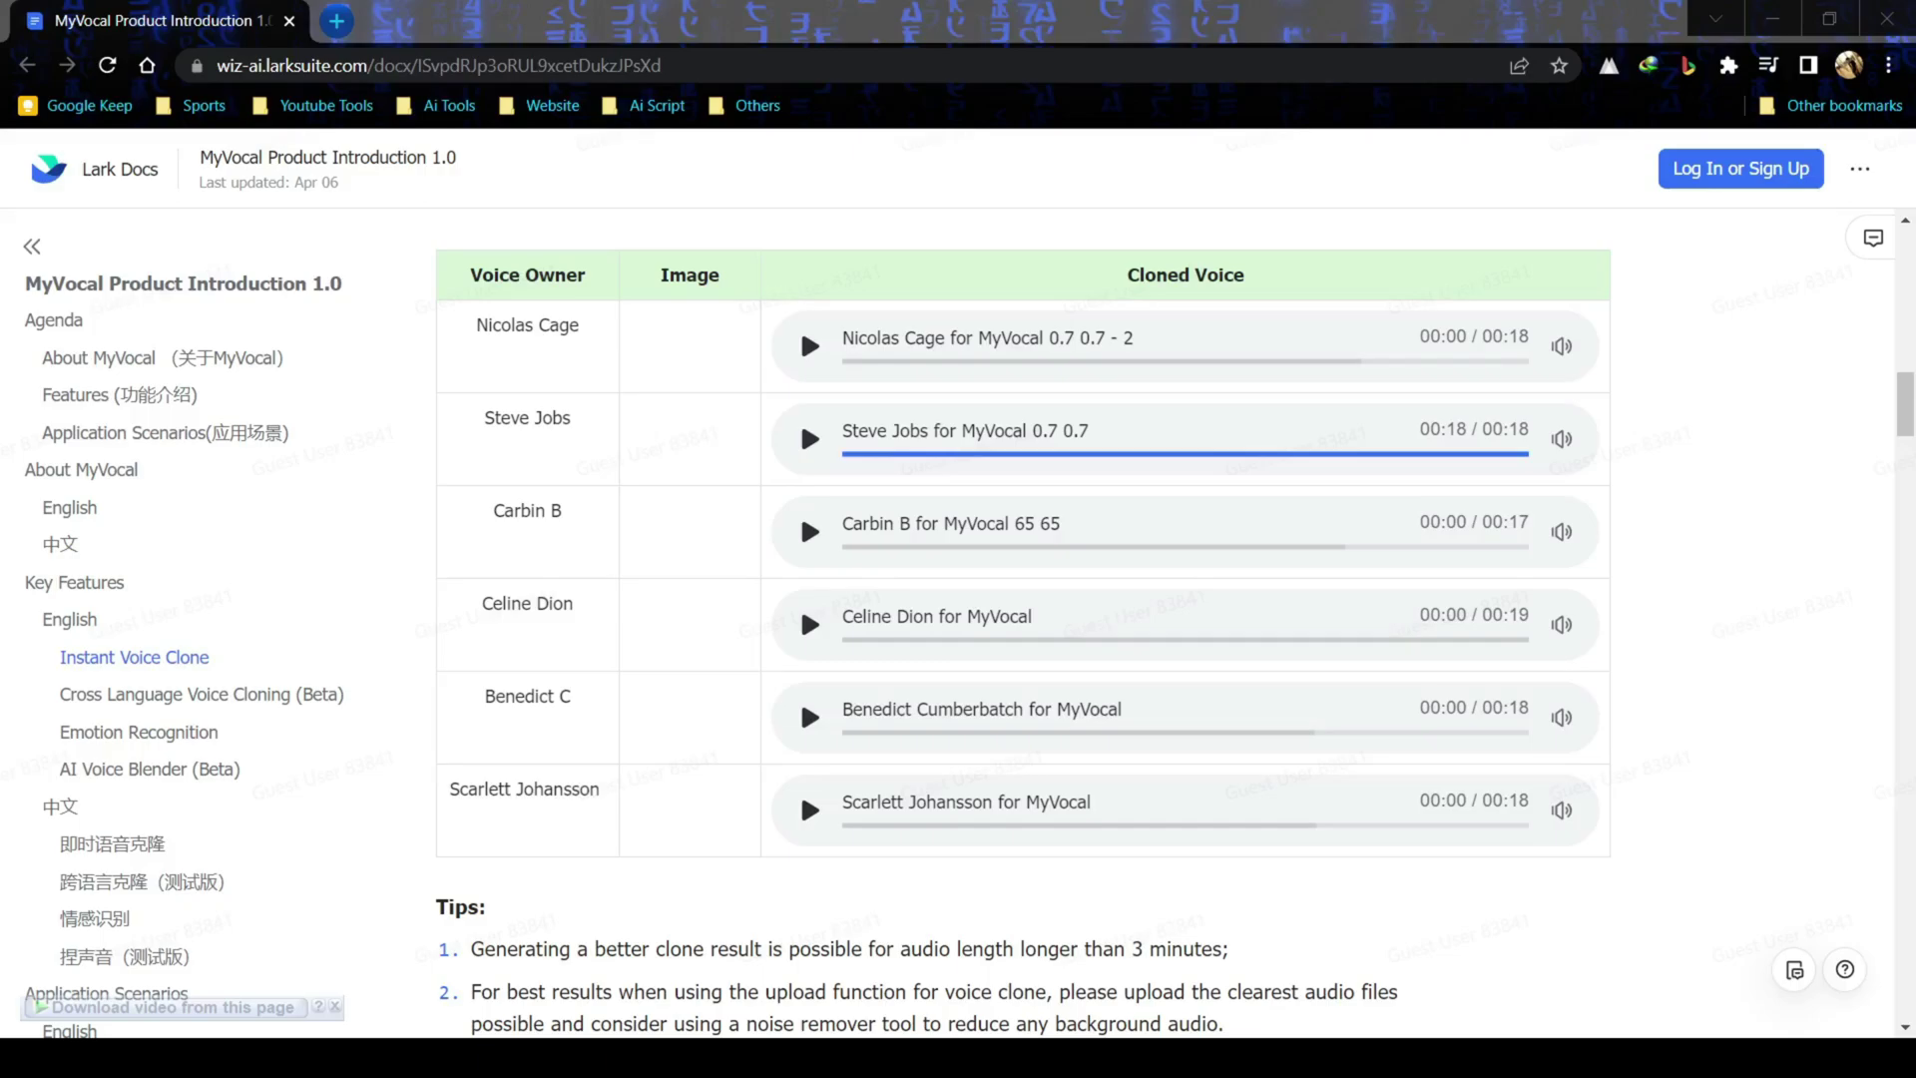
pyautogui.scroll(3, 1027, 705)
pyautogui.scroll(3, 1133, 655)
pyautogui.scroll(-3, 1028, 543)
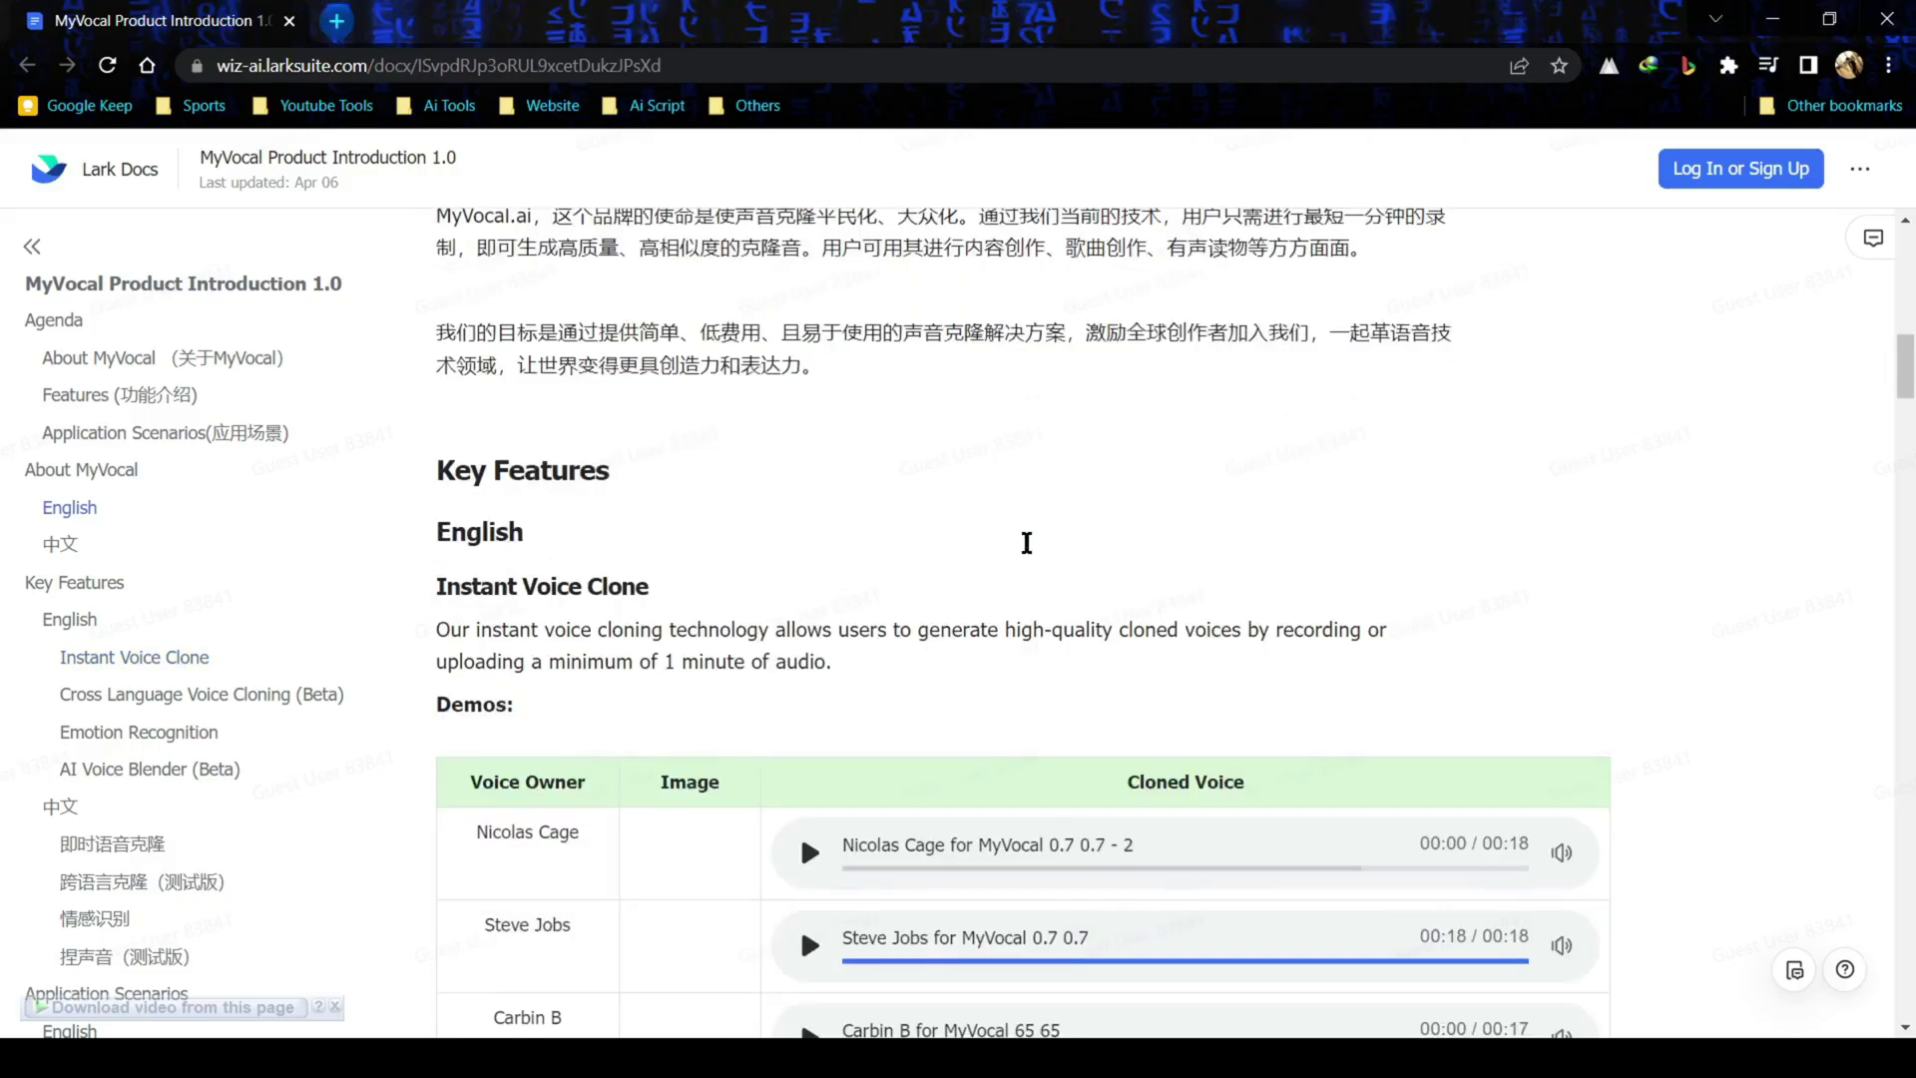
pyautogui.scroll(-3, 1027, 542)
pyautogui.scroll(-1, 1027, 540)
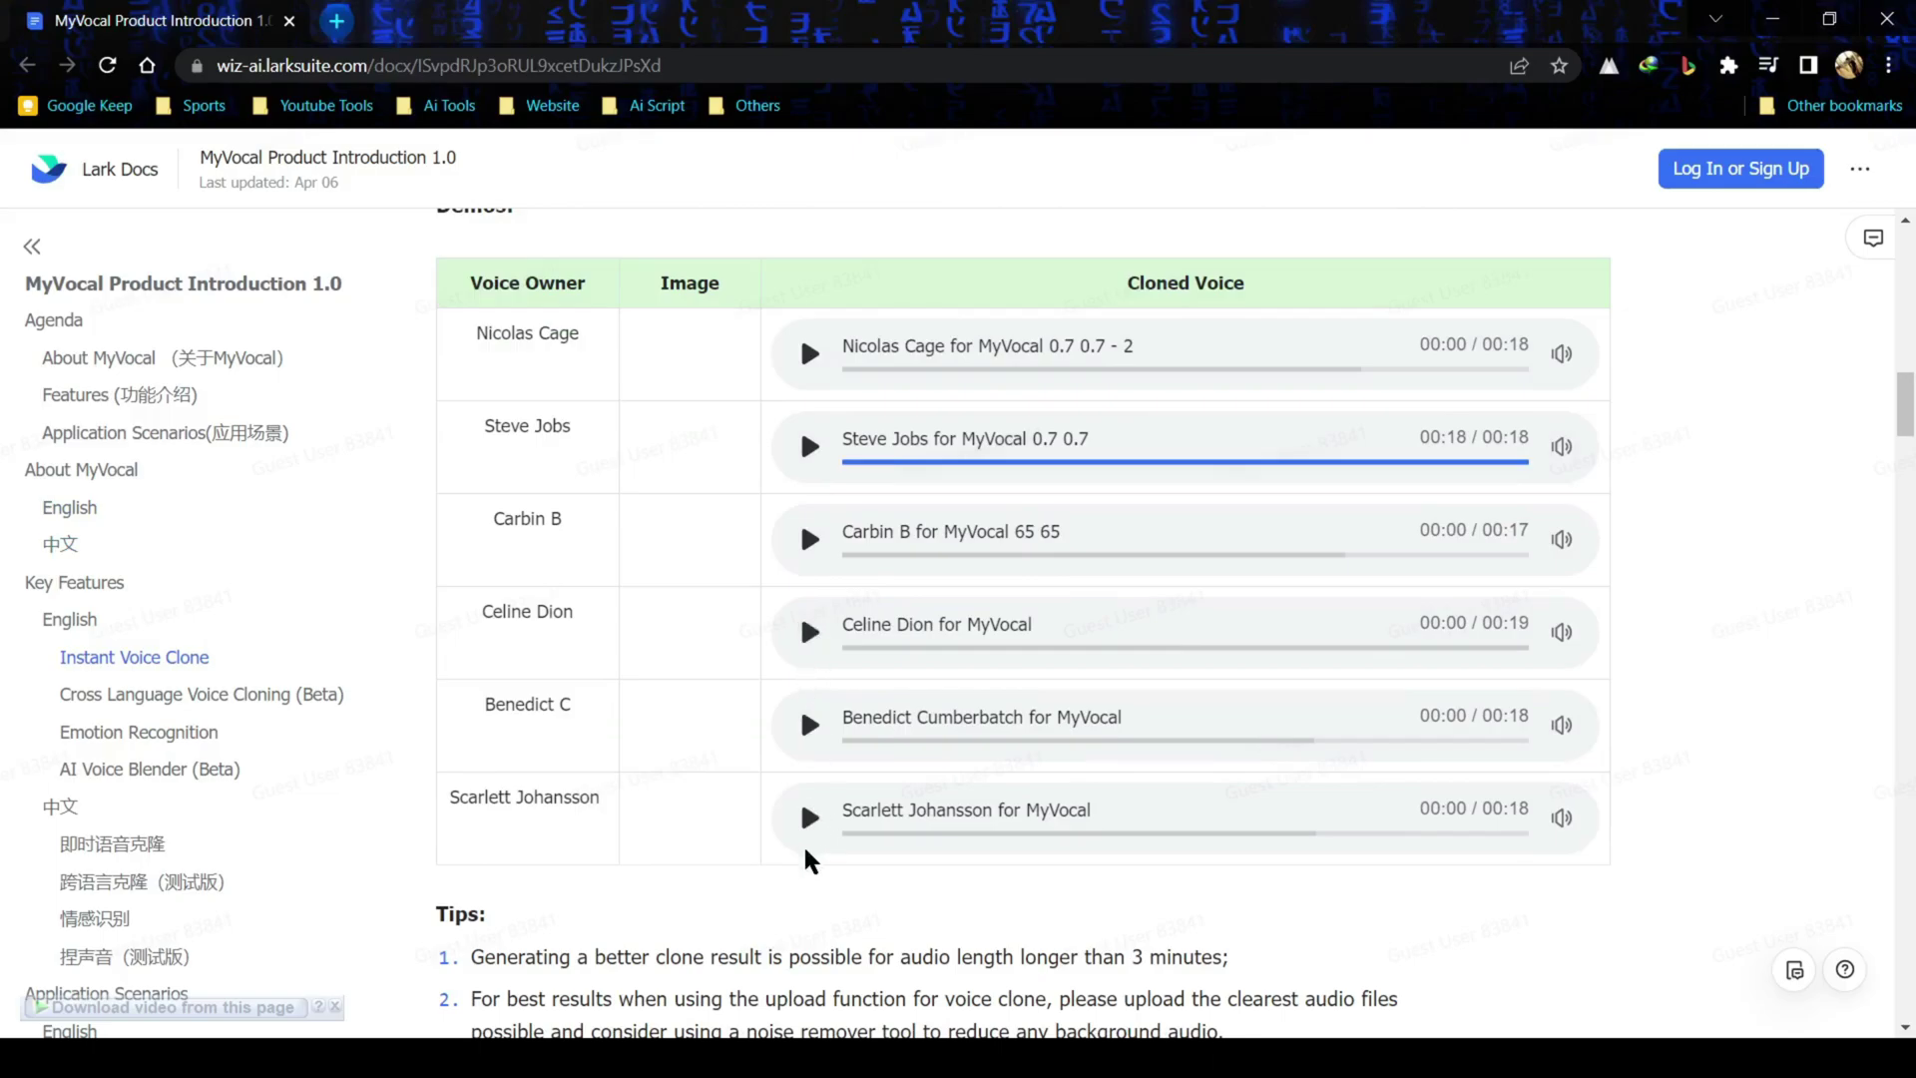
pyautogui.scroll(-1, 706, 790)
pyautogui.scroll(-2, 713, 785)
pyautogui.scroll(-1, 838, 776)
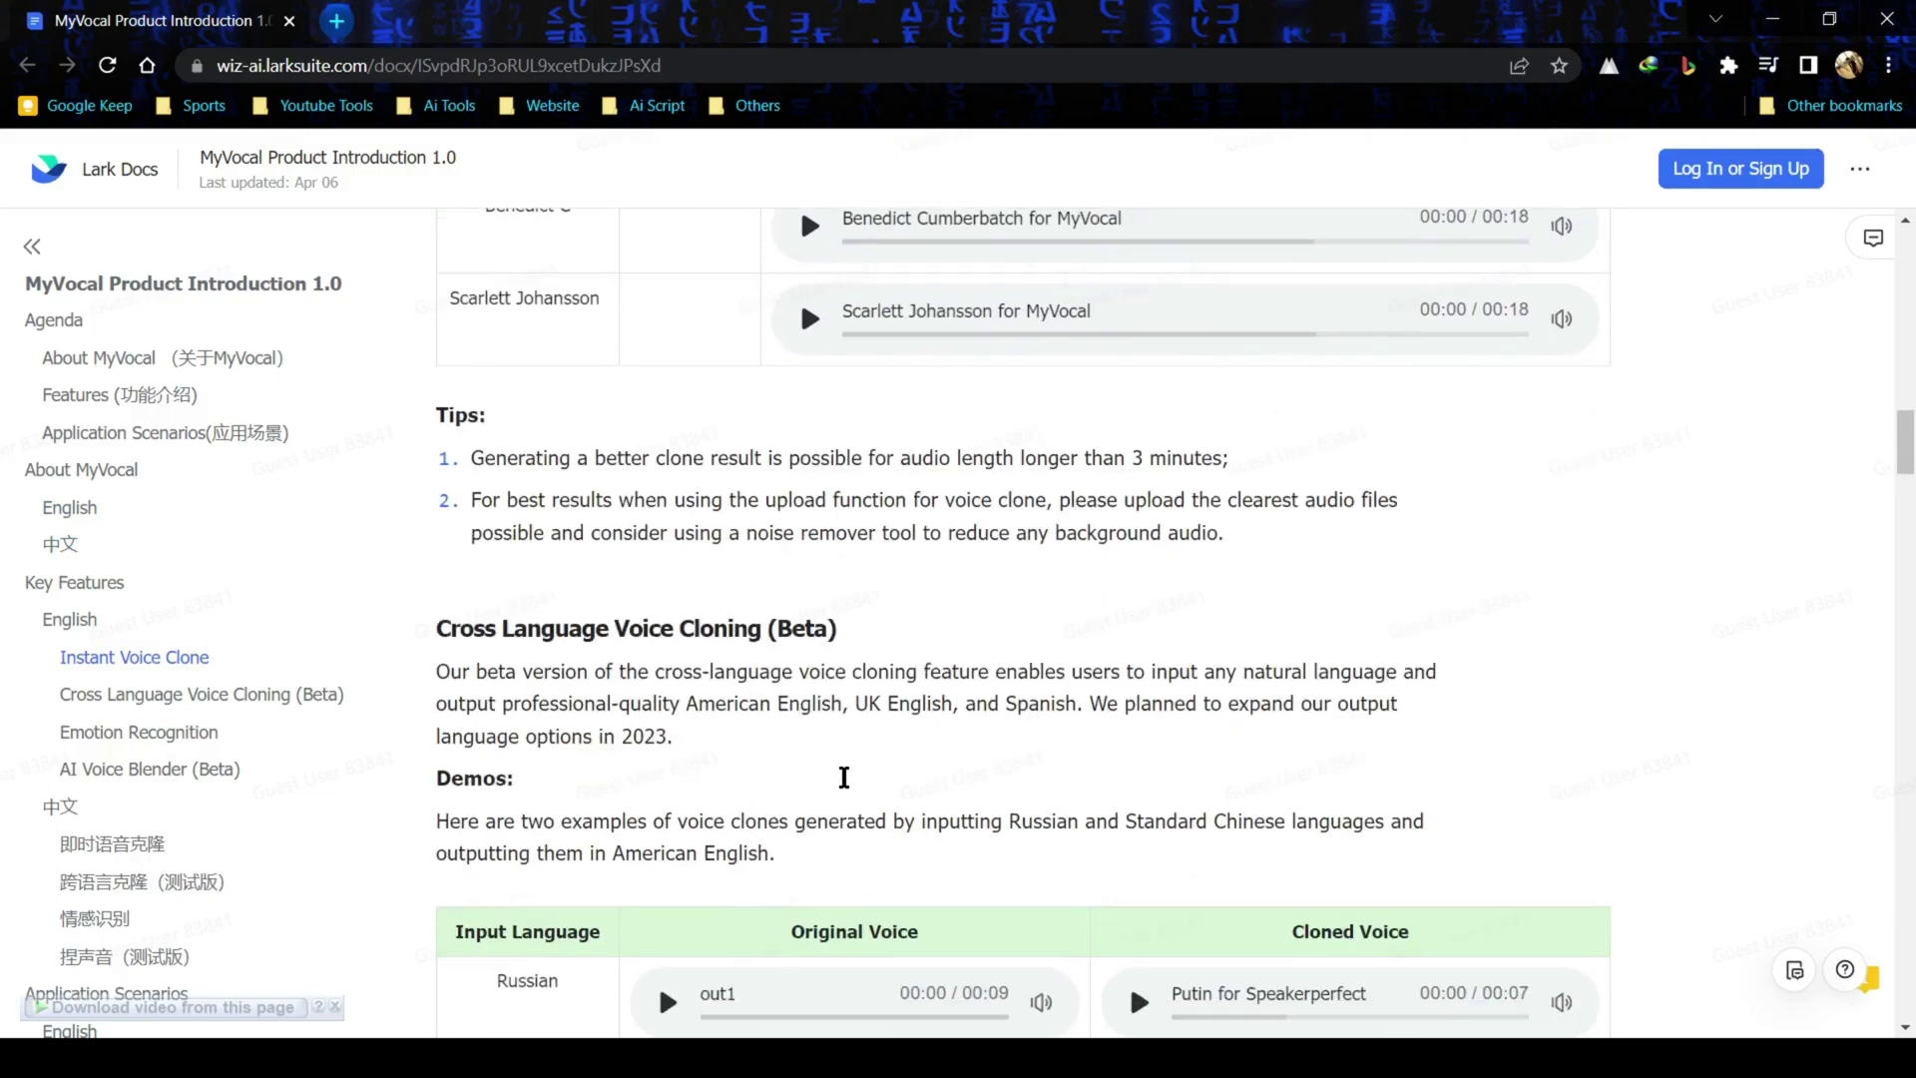
pyautogui.scroll(-1, 862, 775)
pyautogui.scroll(-1, 863, 777)
pyautogui.scroll(-1, 863, 785)
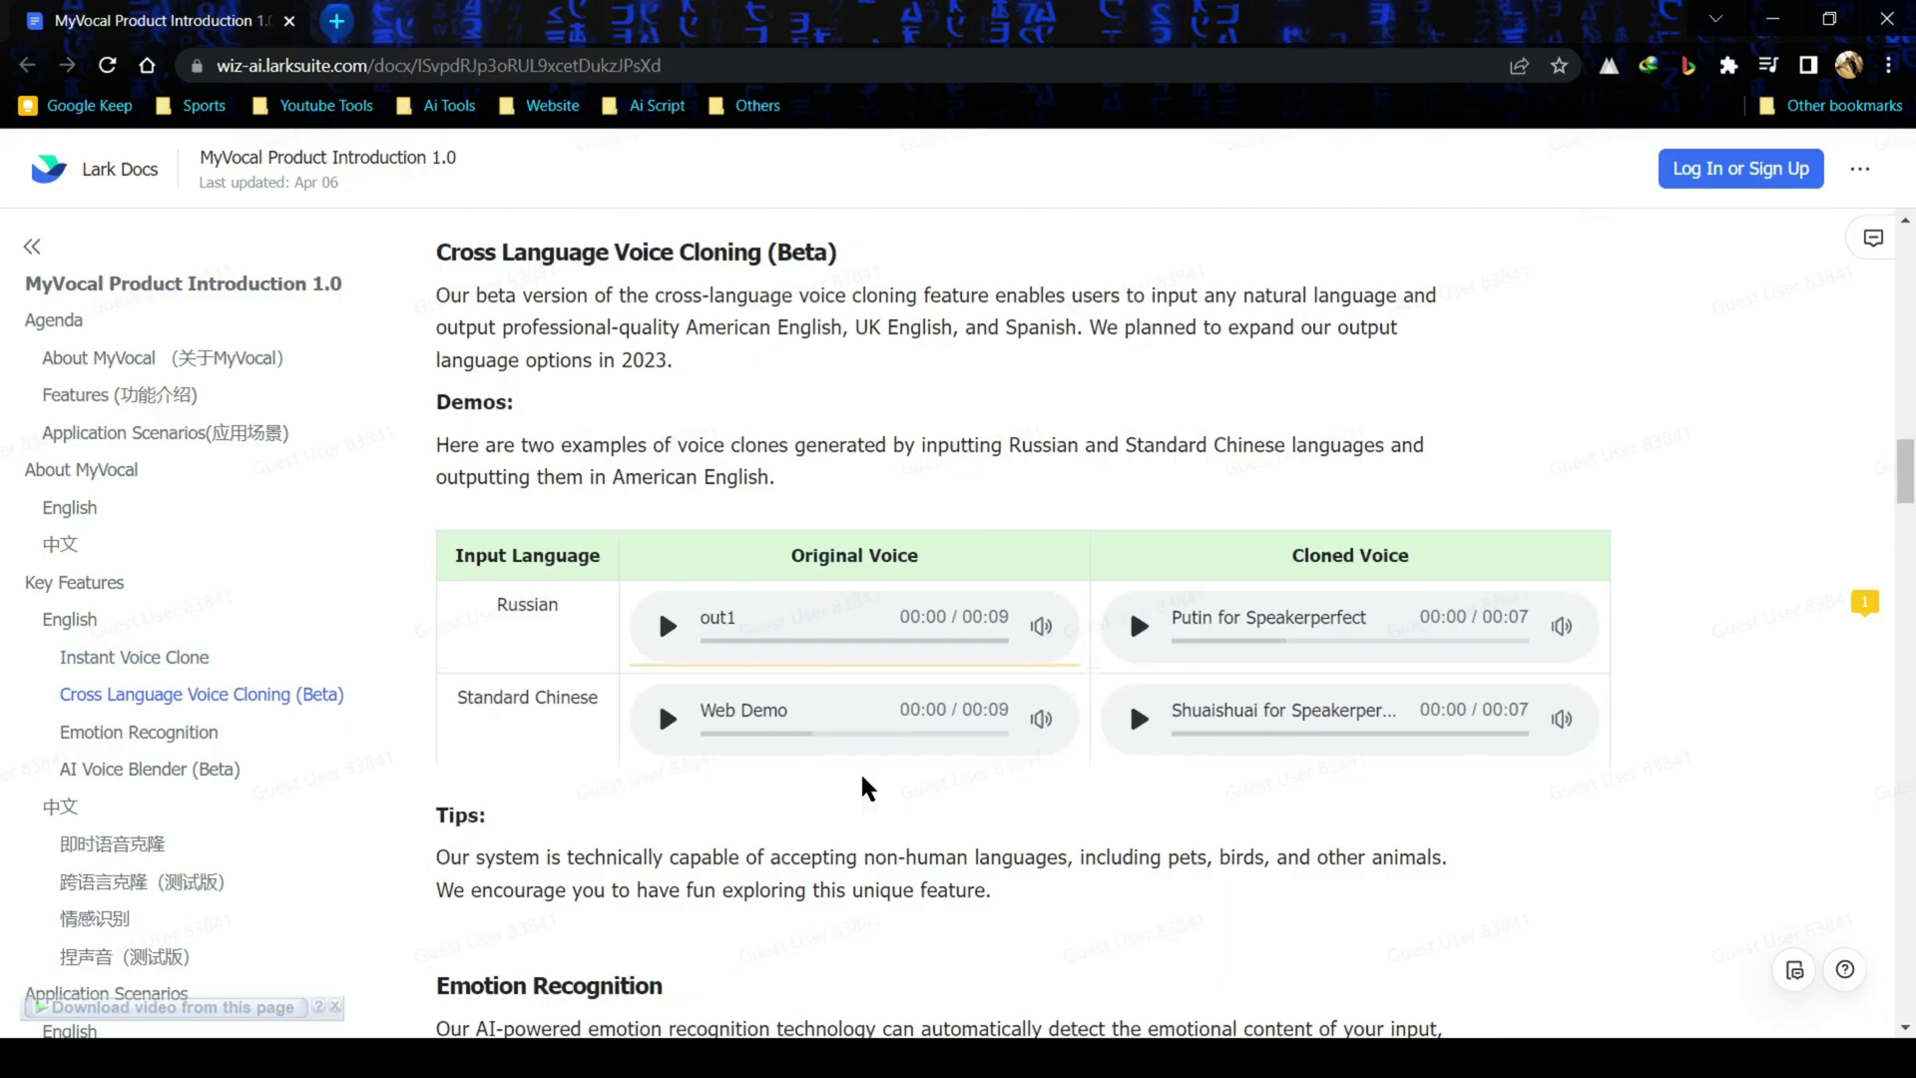
pyautogui.scroll(-4, 863, 772)
pyautogui.scroll(-1, 866, 756)
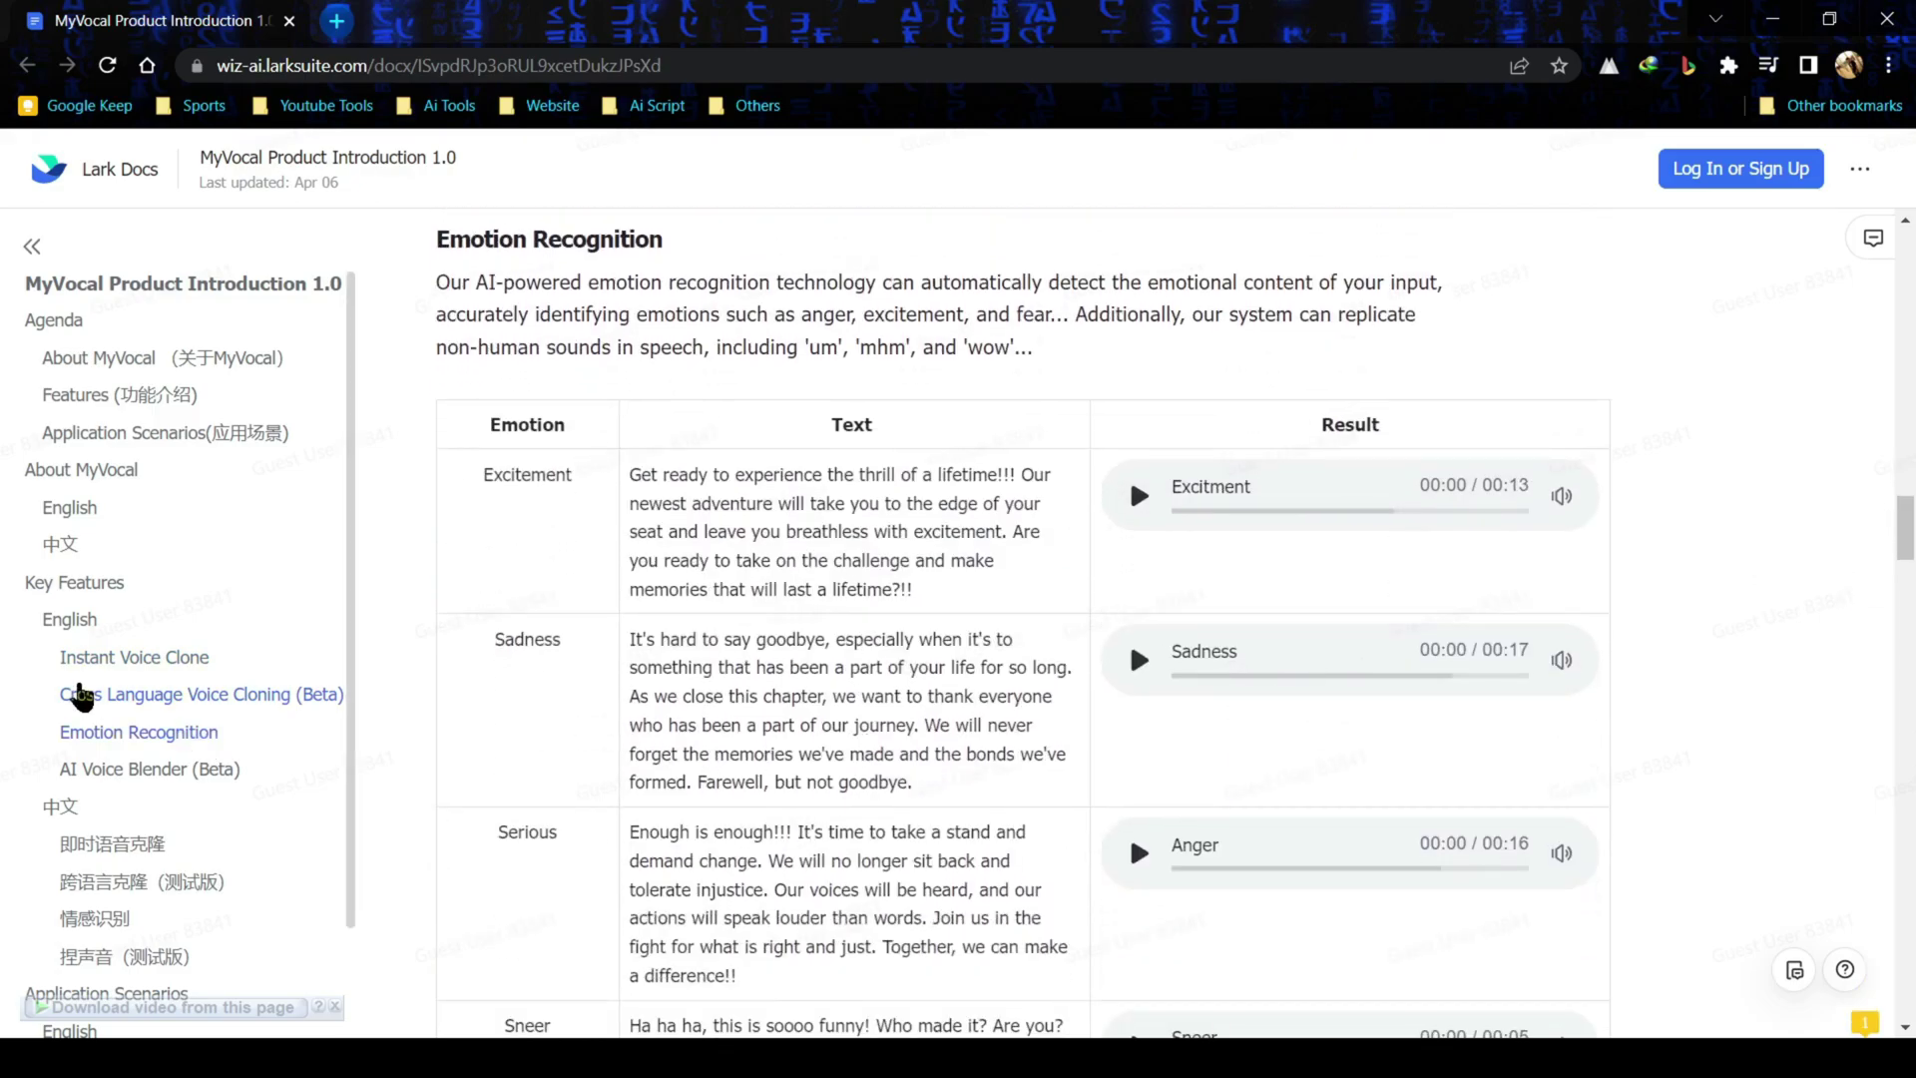
# - Jump through the Instant Voice Clone, Cross Language, Emotion Recognition and AI Voice Blender sections
pyautogui.click(178, 670)
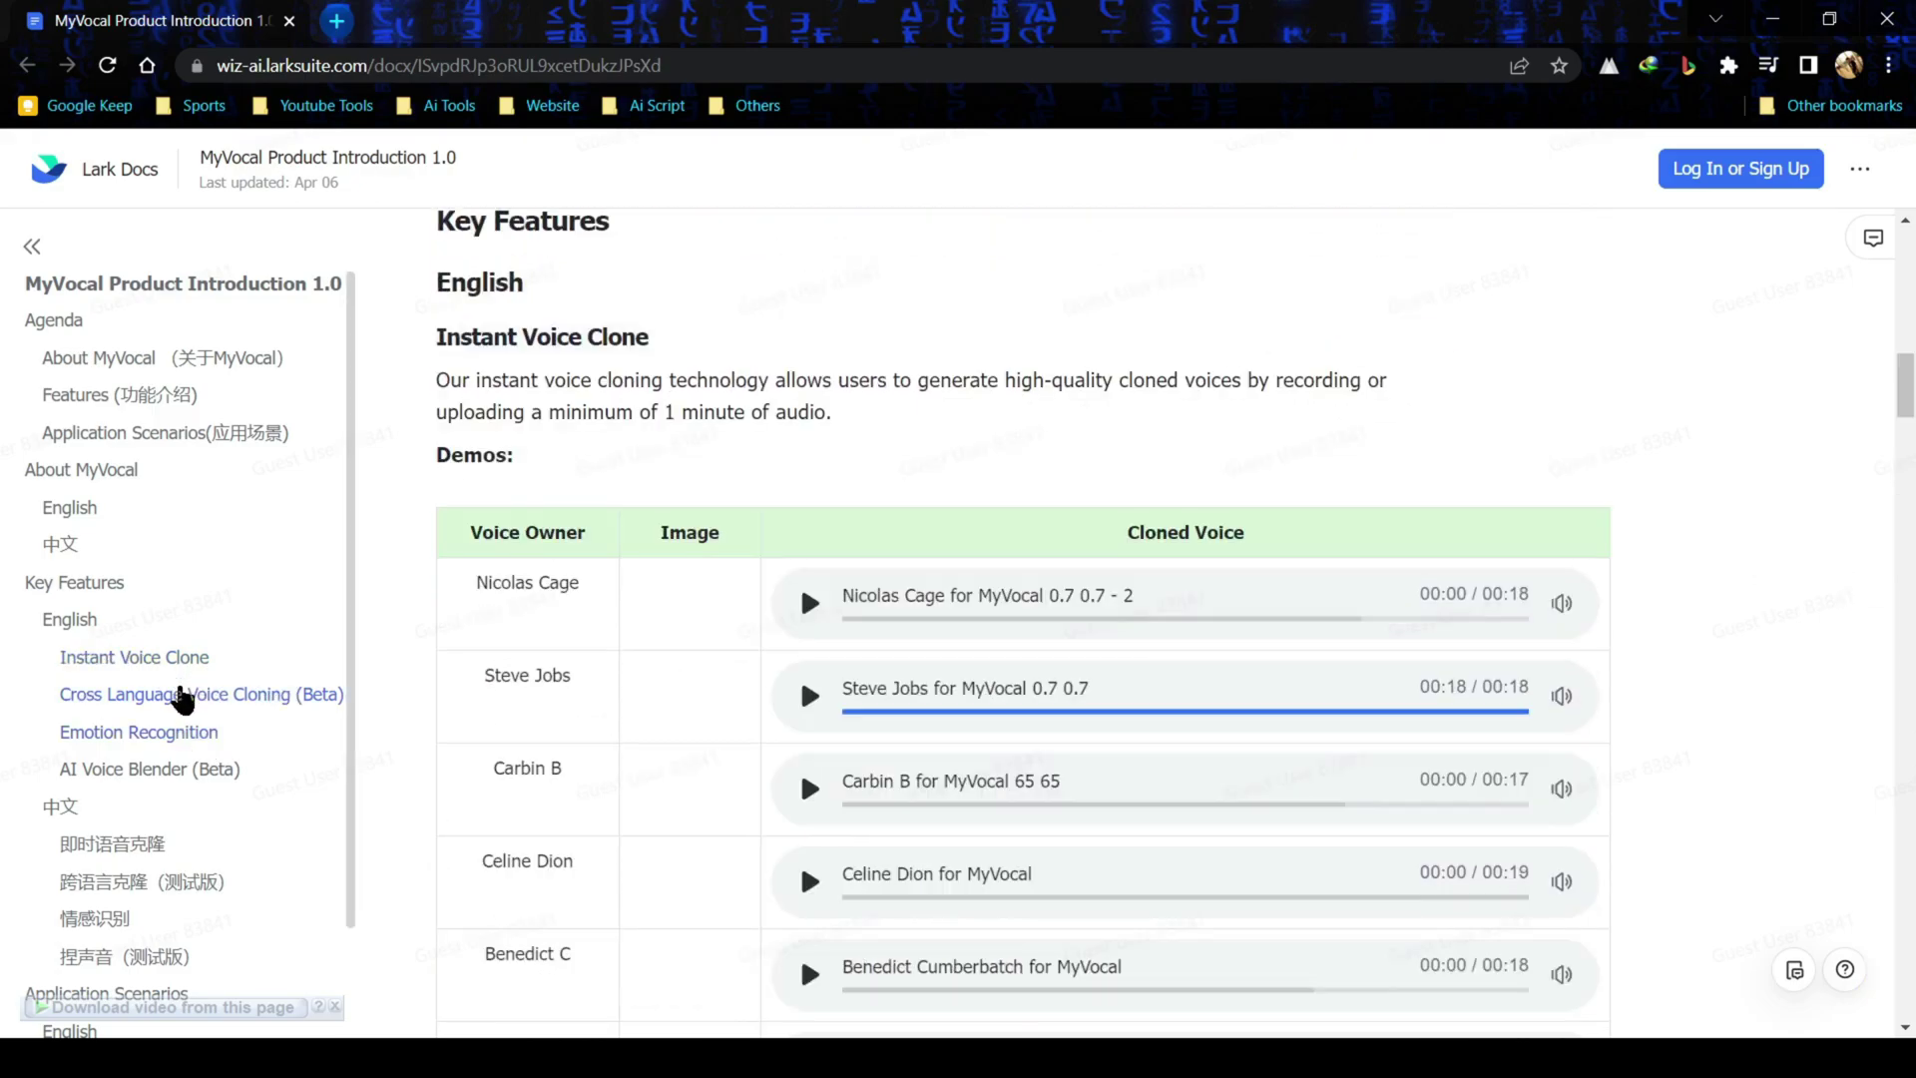
pyautogui.click(188, 704)
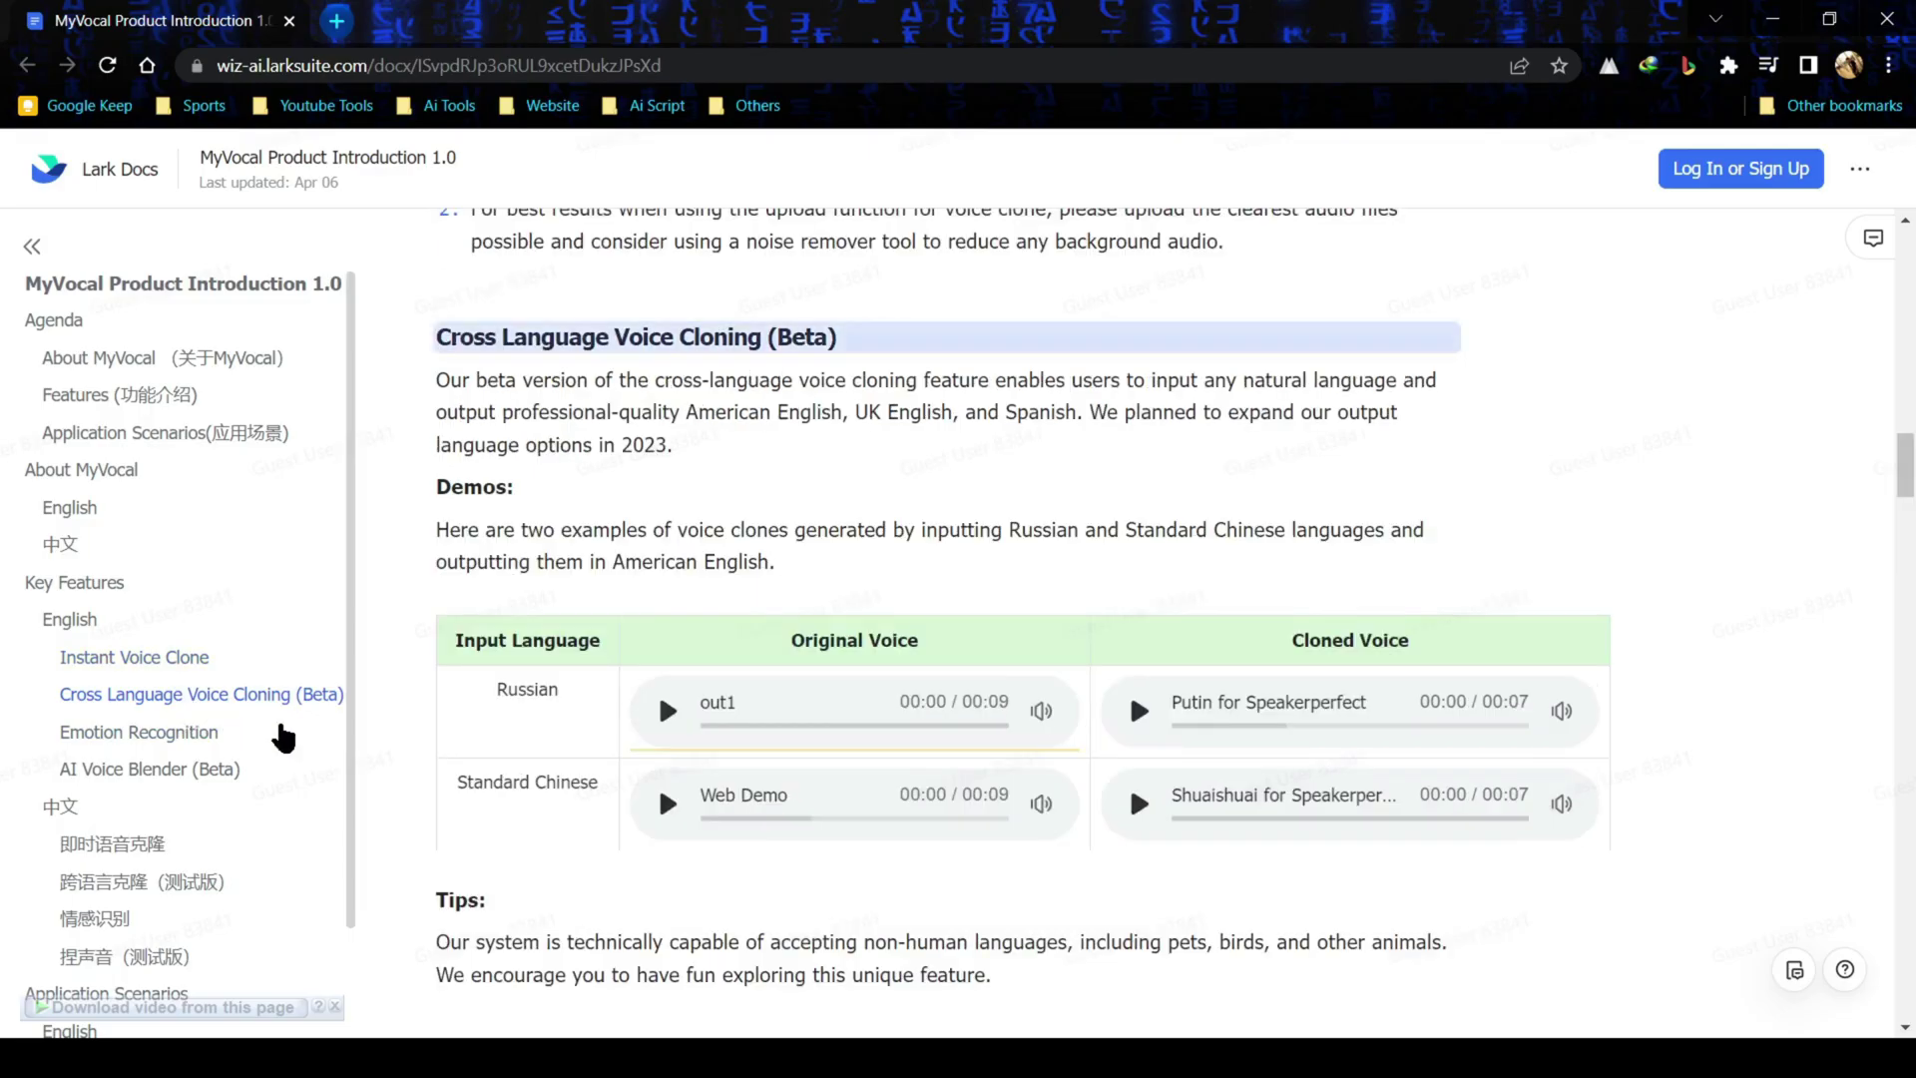
pyautogui.click(188, 737)
pyautogui.click(196, 769)
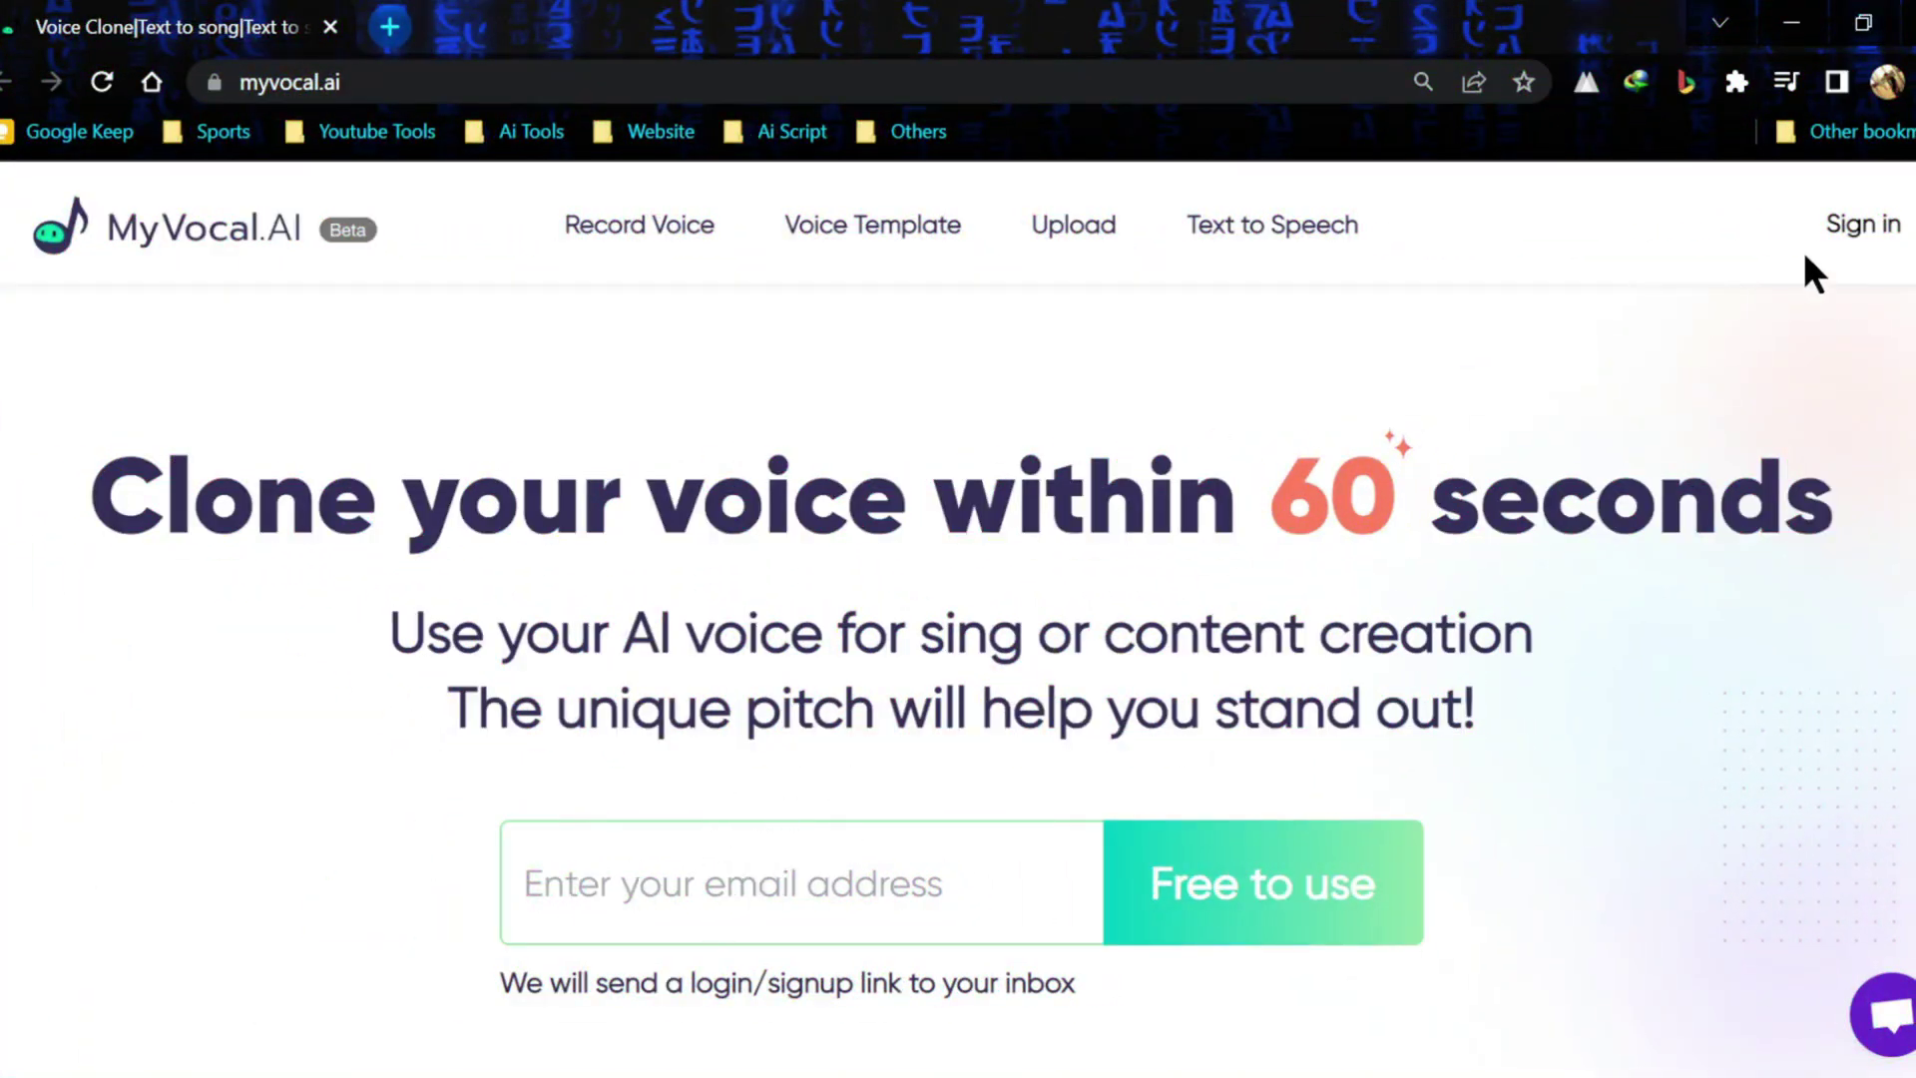
# - Sign in to MyVocal.AI and go to the Record Voice sample page
pyautogui.click(1857, 228)
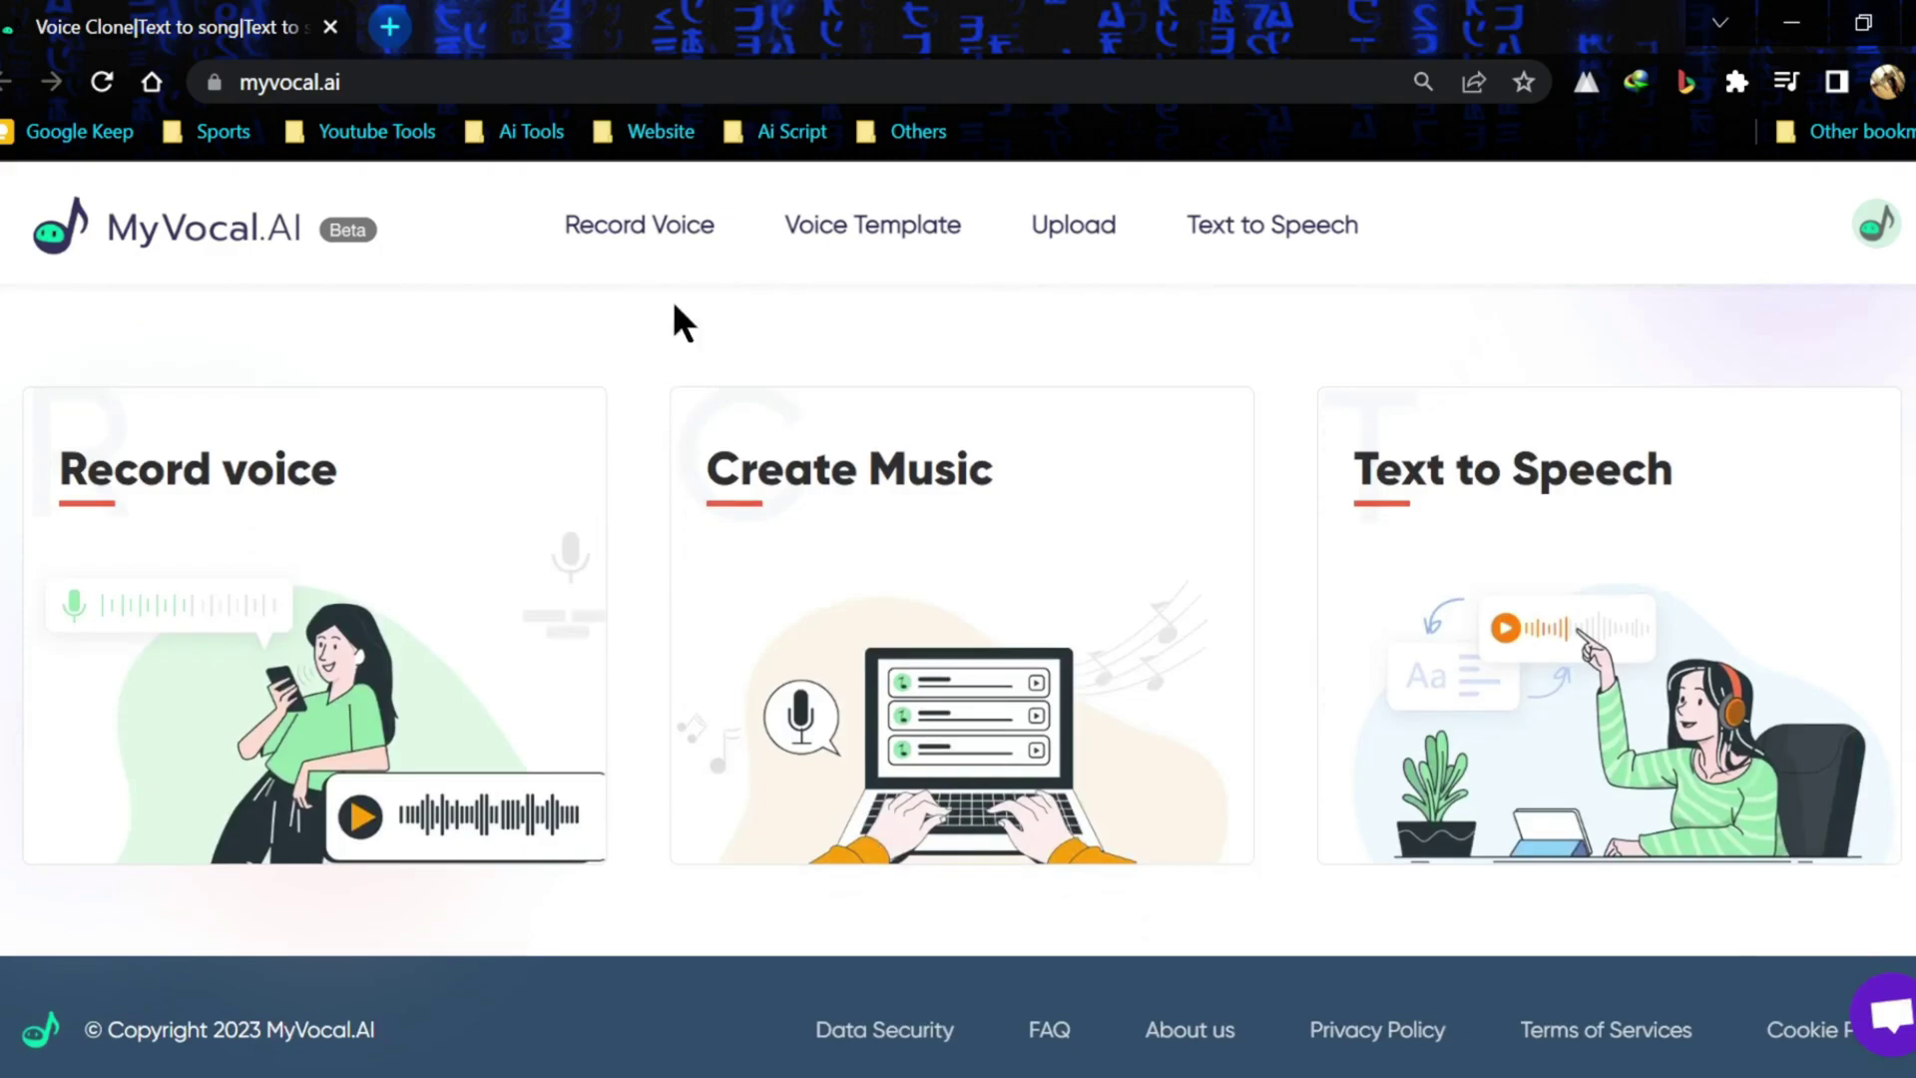
pyautogui.click(660, 239)
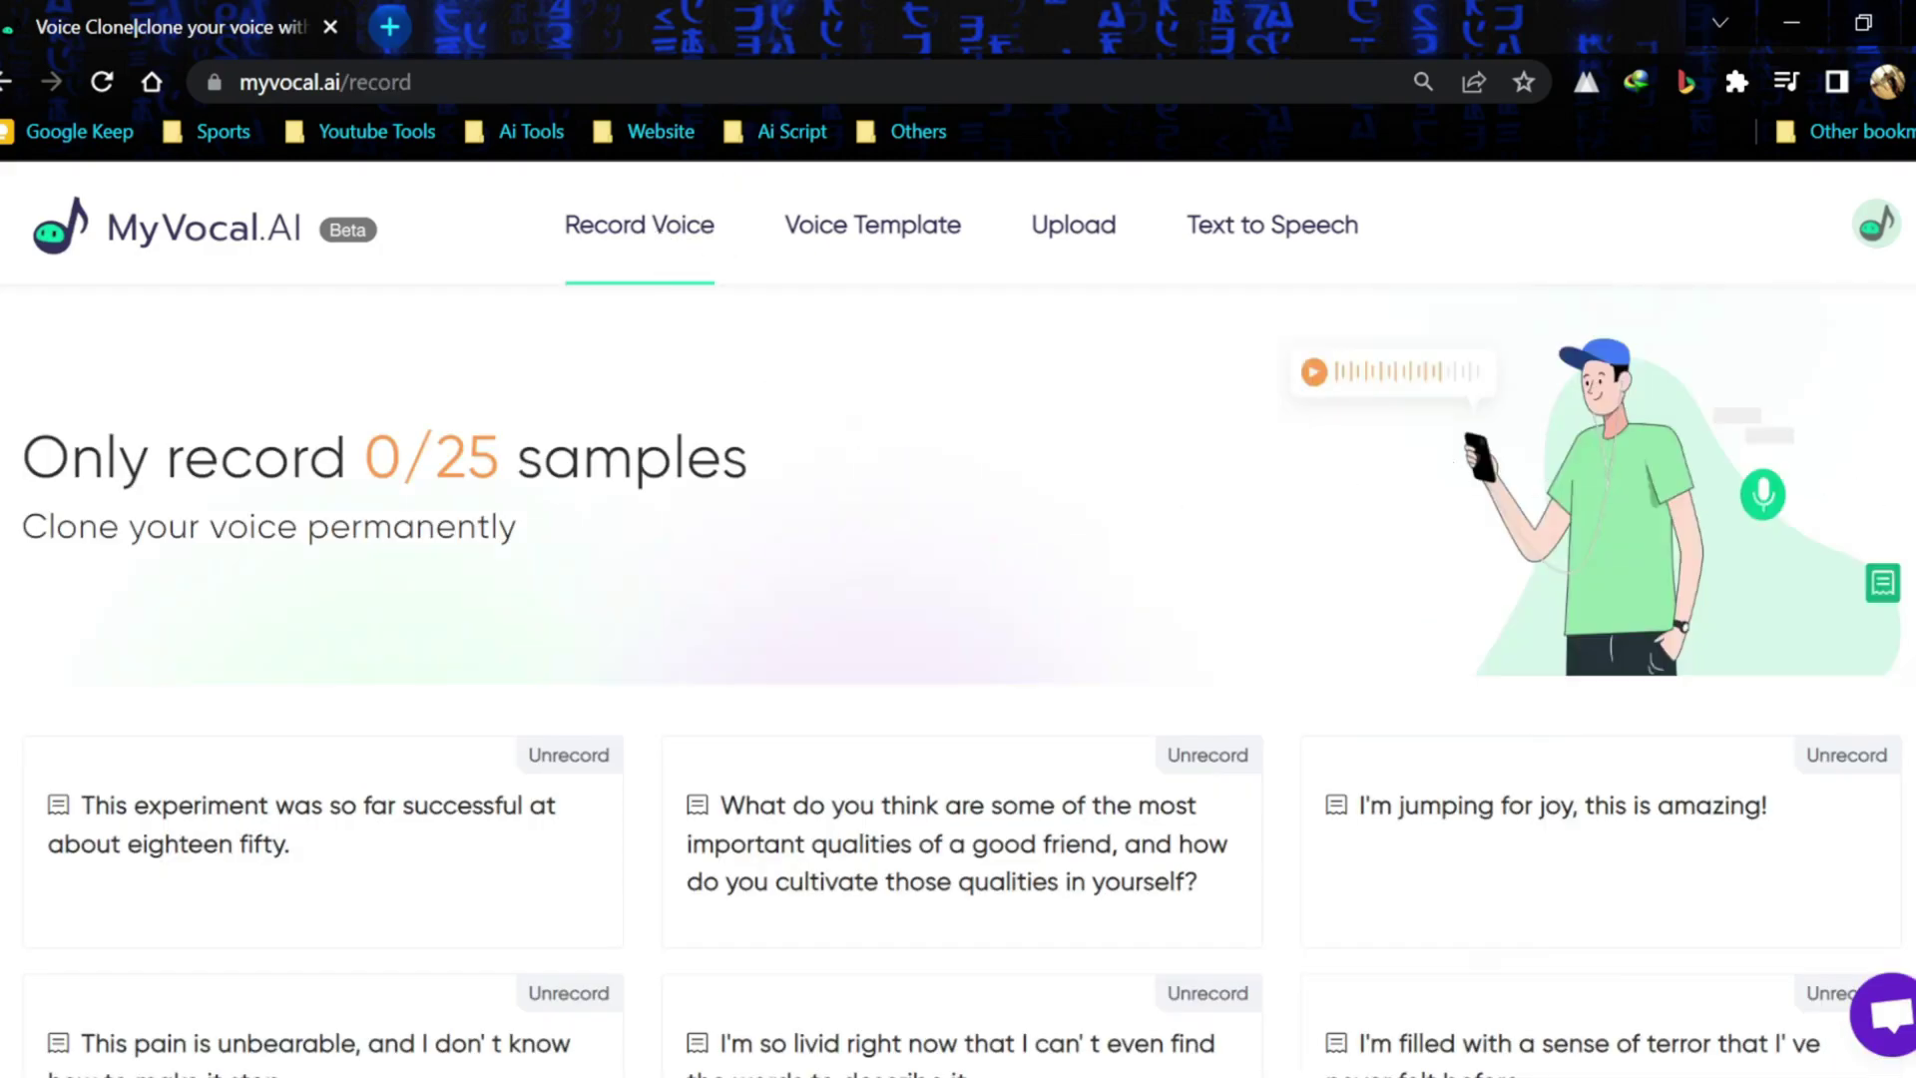
pyautogui.scroll(-1, 329, 680)
pyautogui.scroll(-2, 330, 681)
pyautogui.scroll(1, 330, 681)
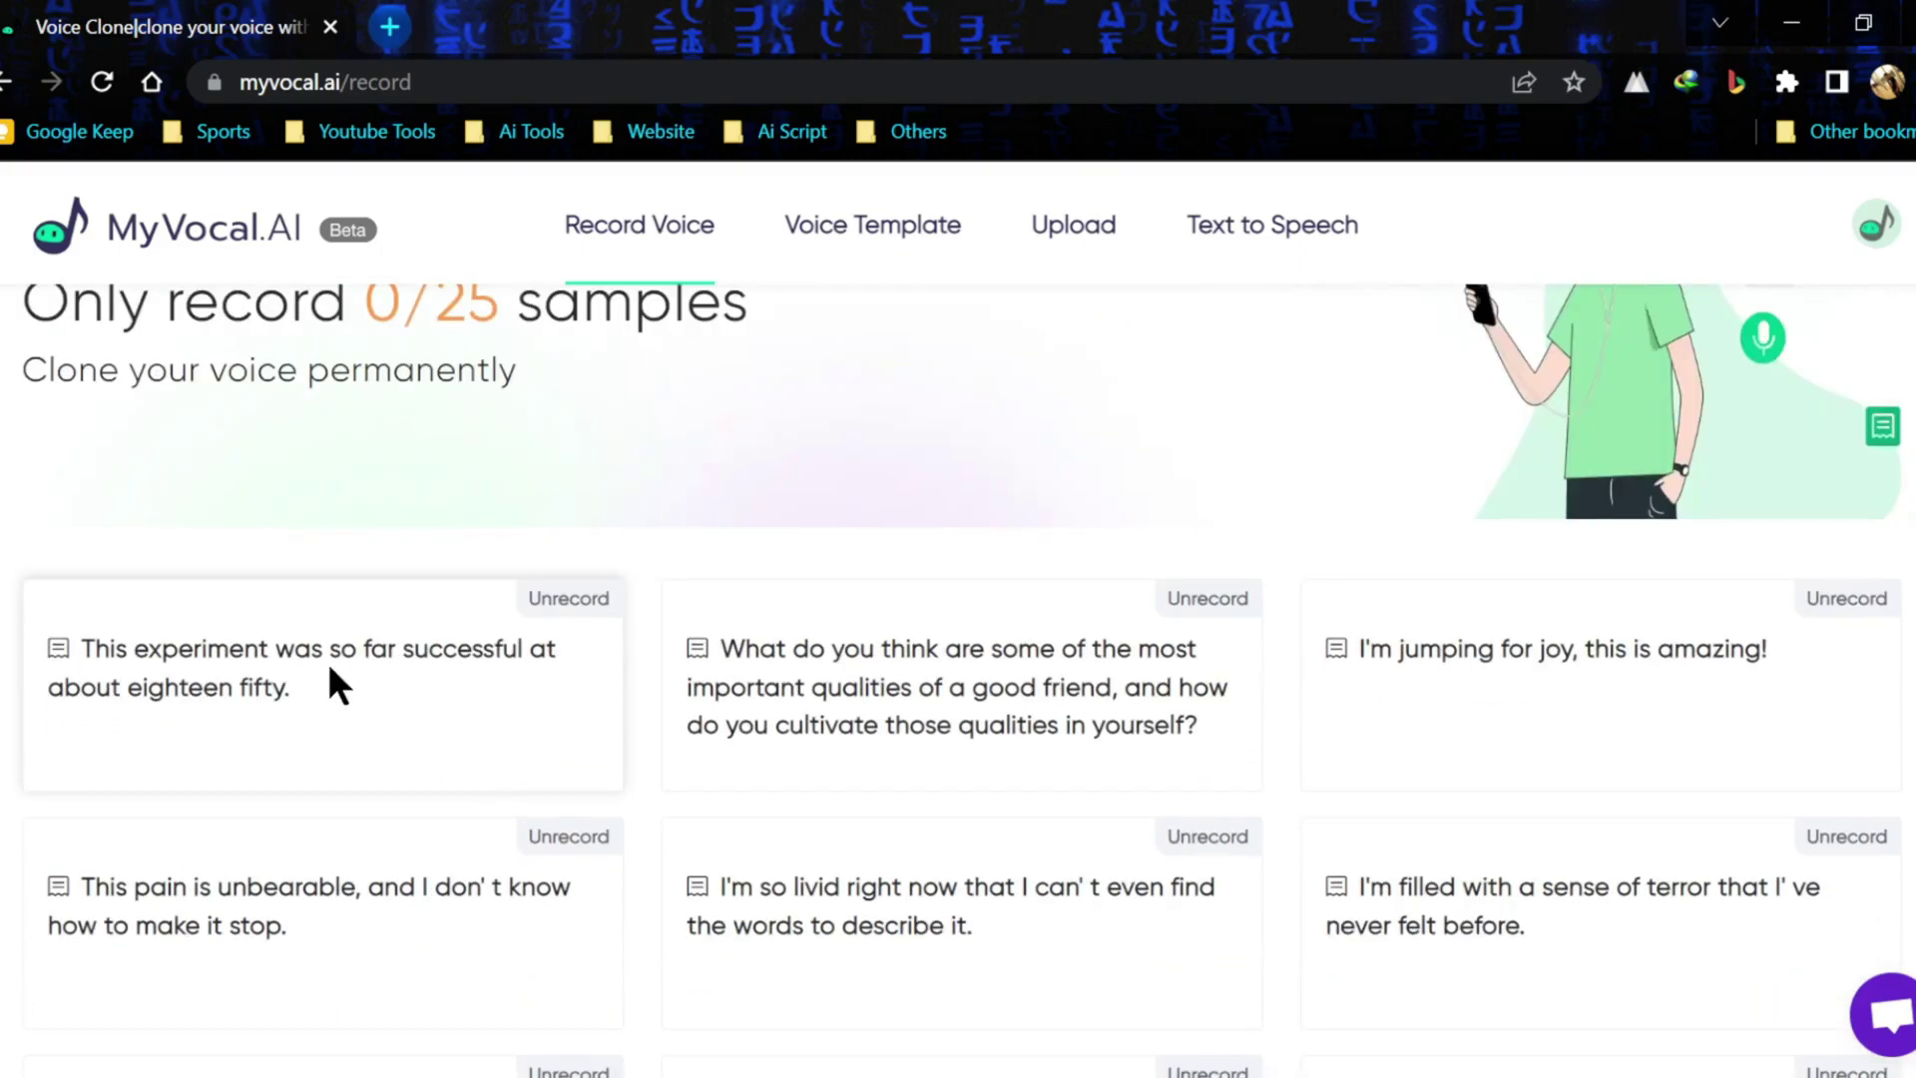
# - Record the first sample sentence with microphone access, play it back and submit it
pyautogui.click(329, 680)
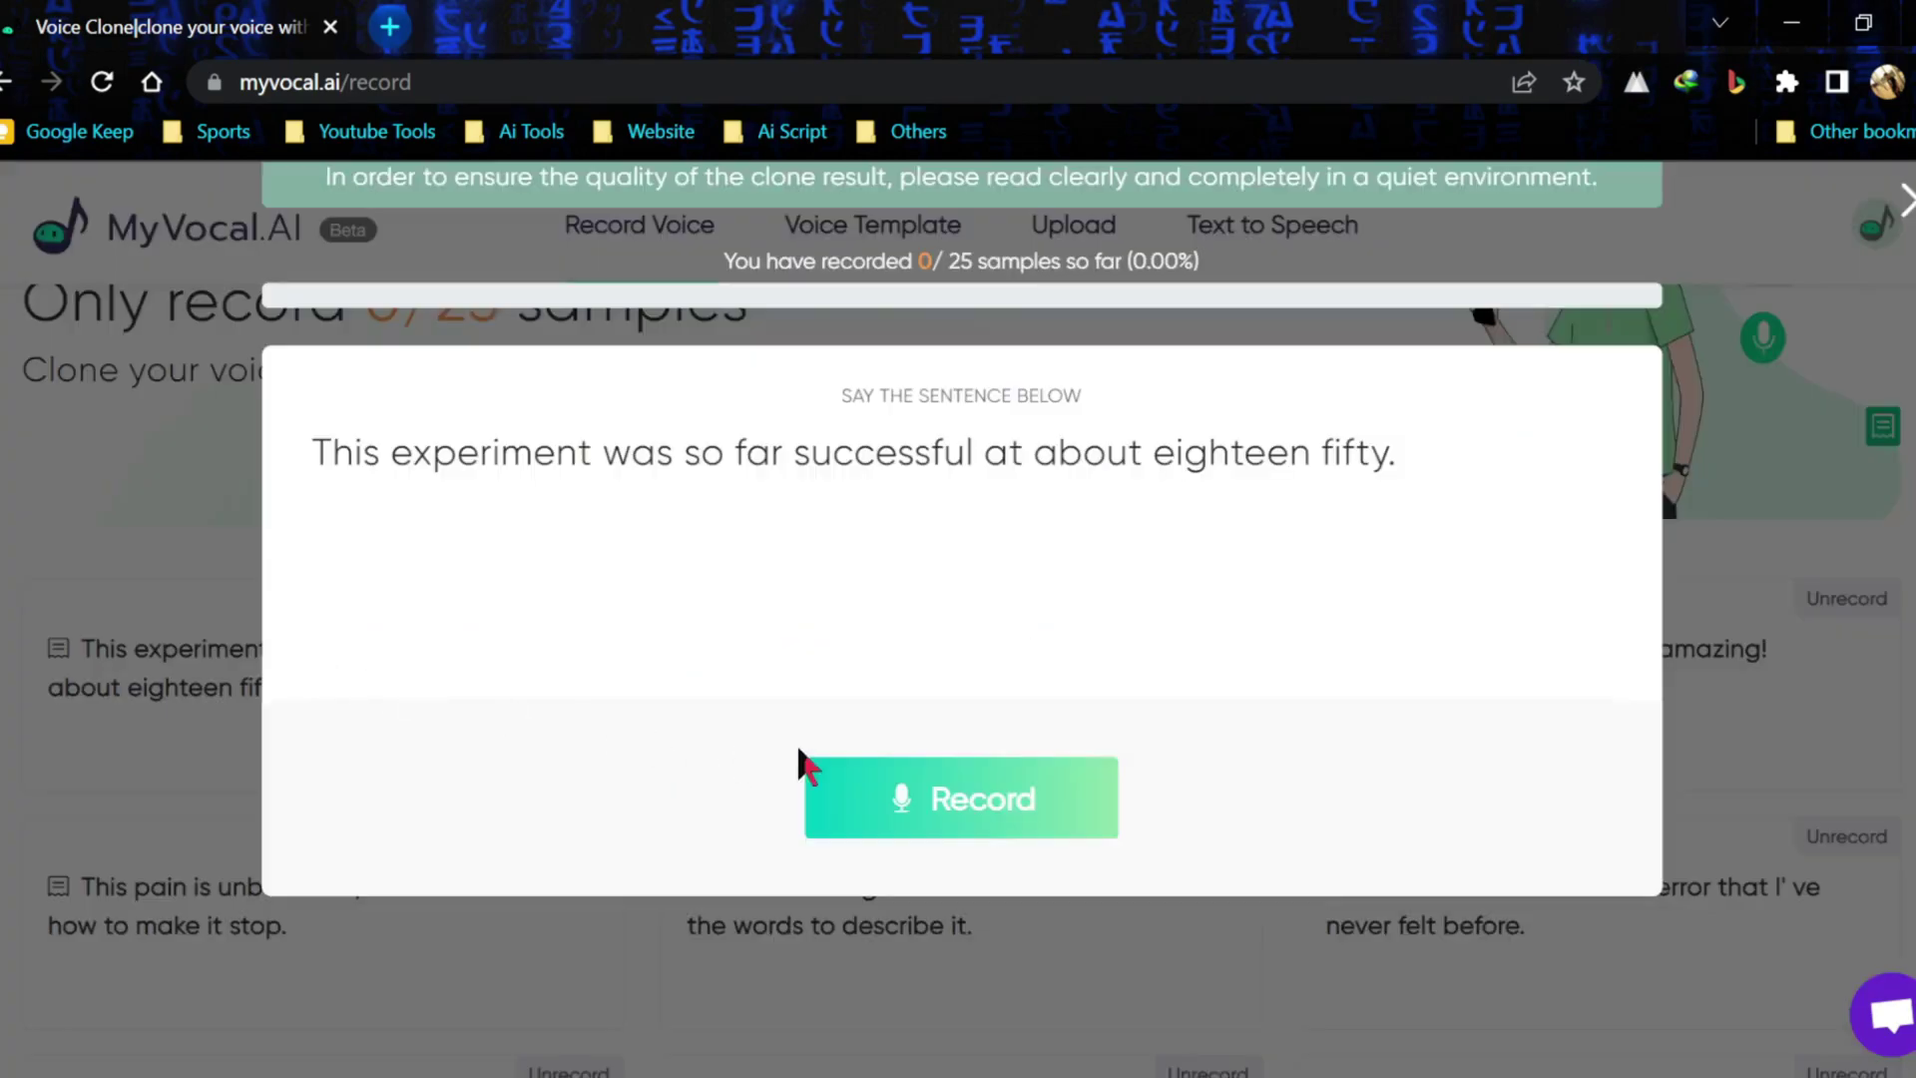
pyautogui.click(907, 801)
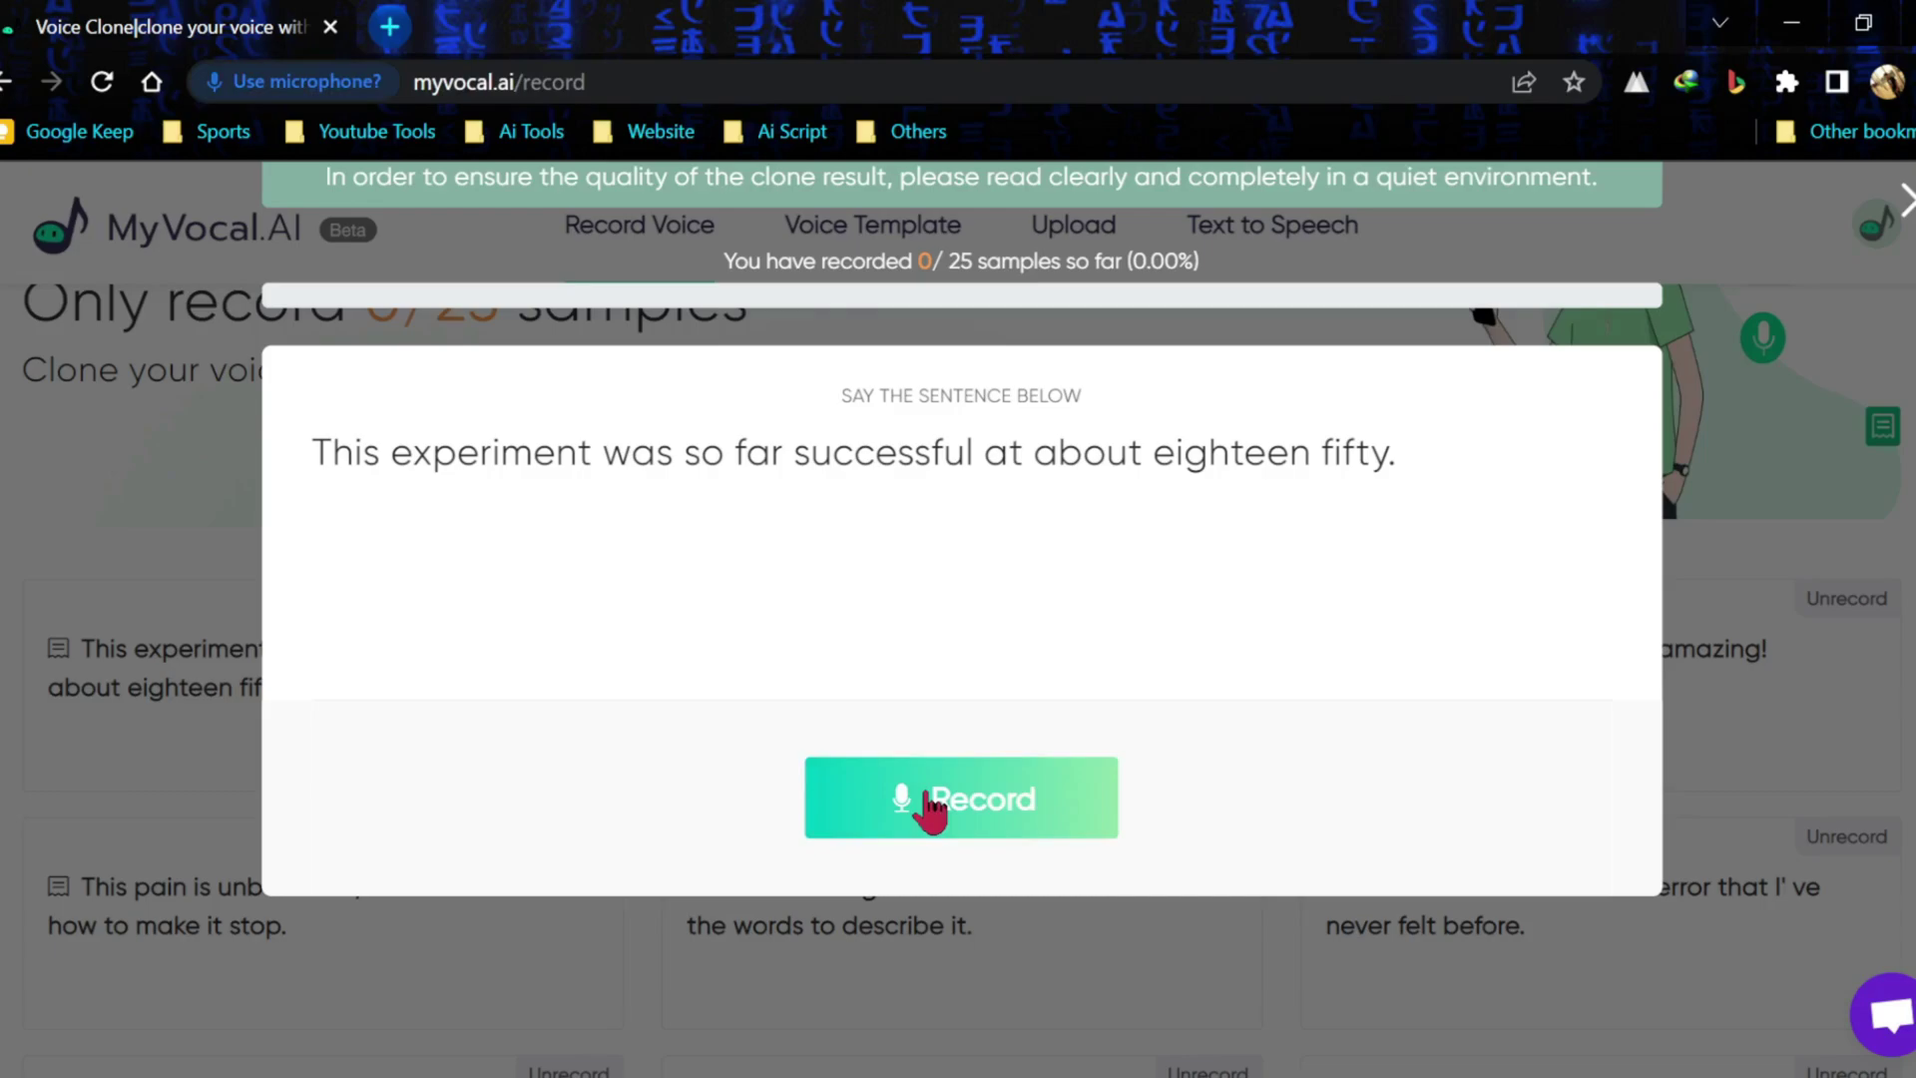
pyautogui.click(512, 289)
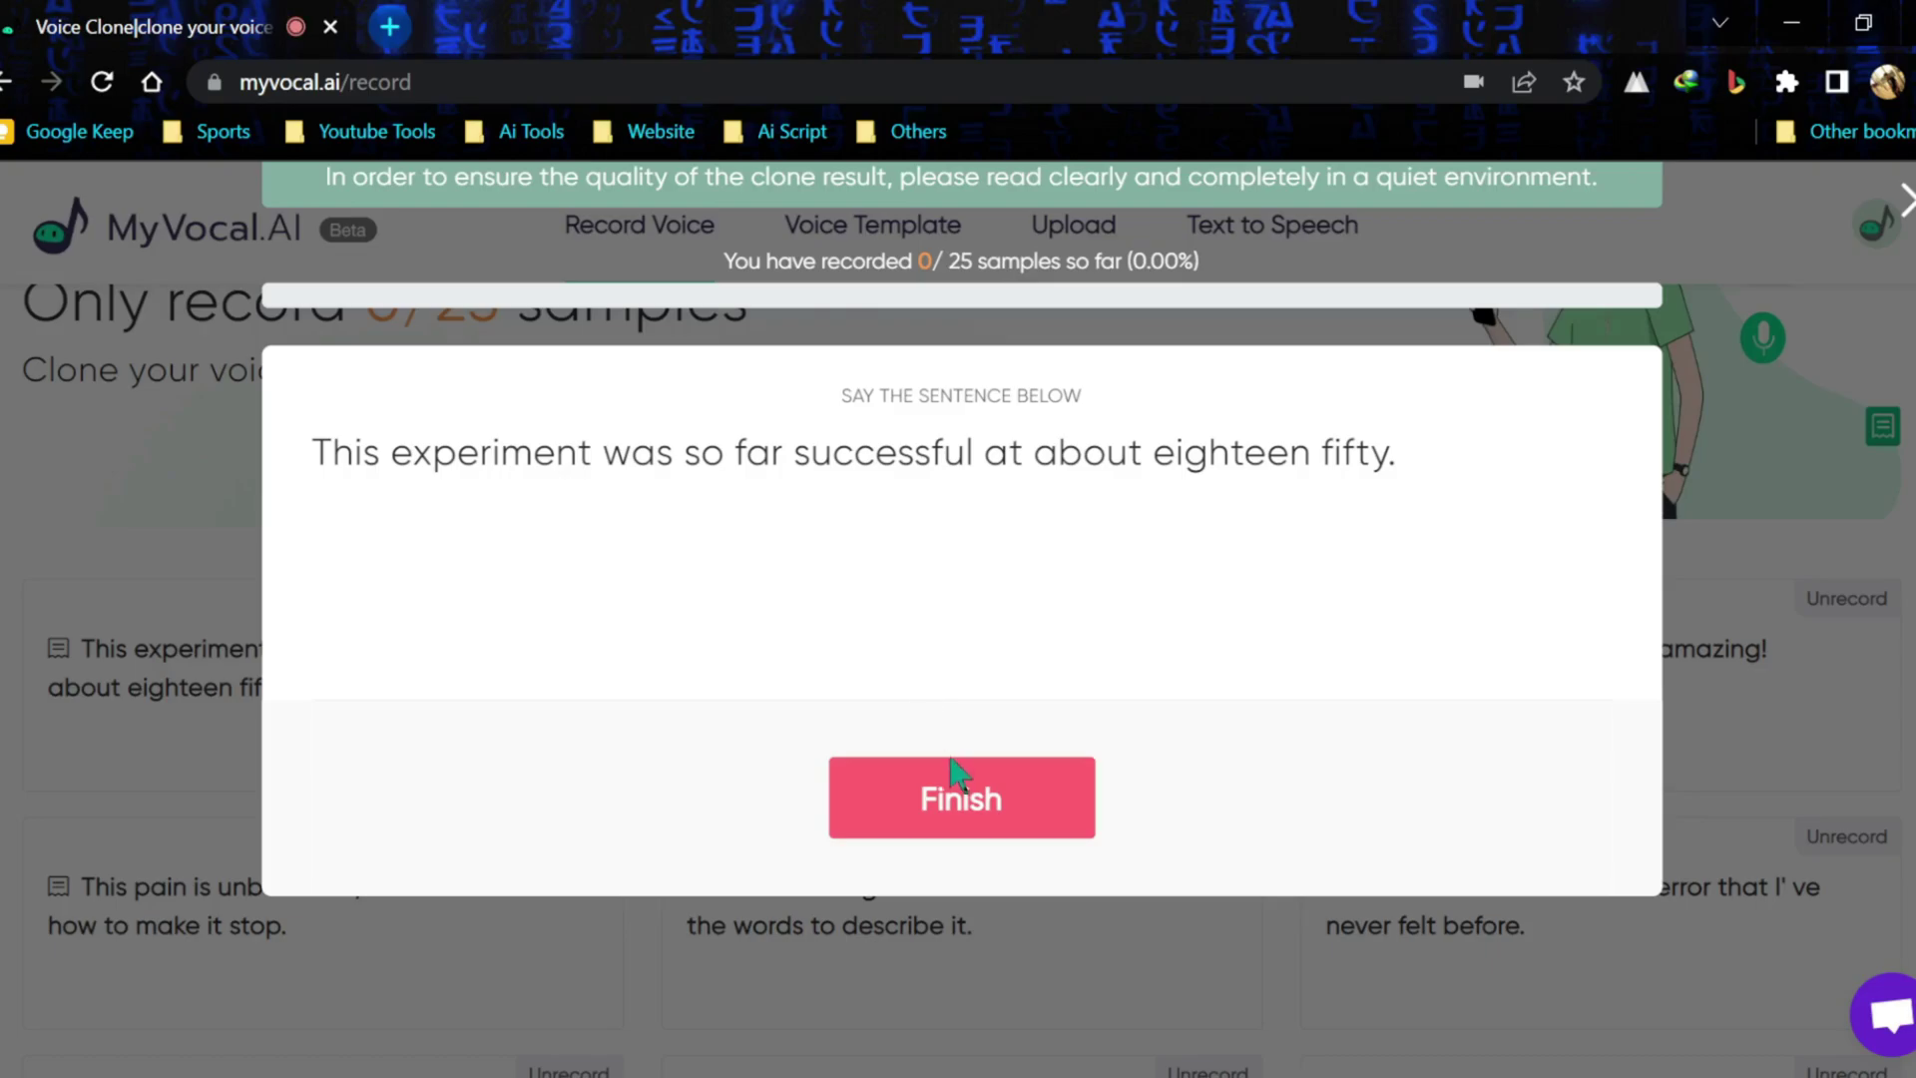
pyautogui.click(966, 800)
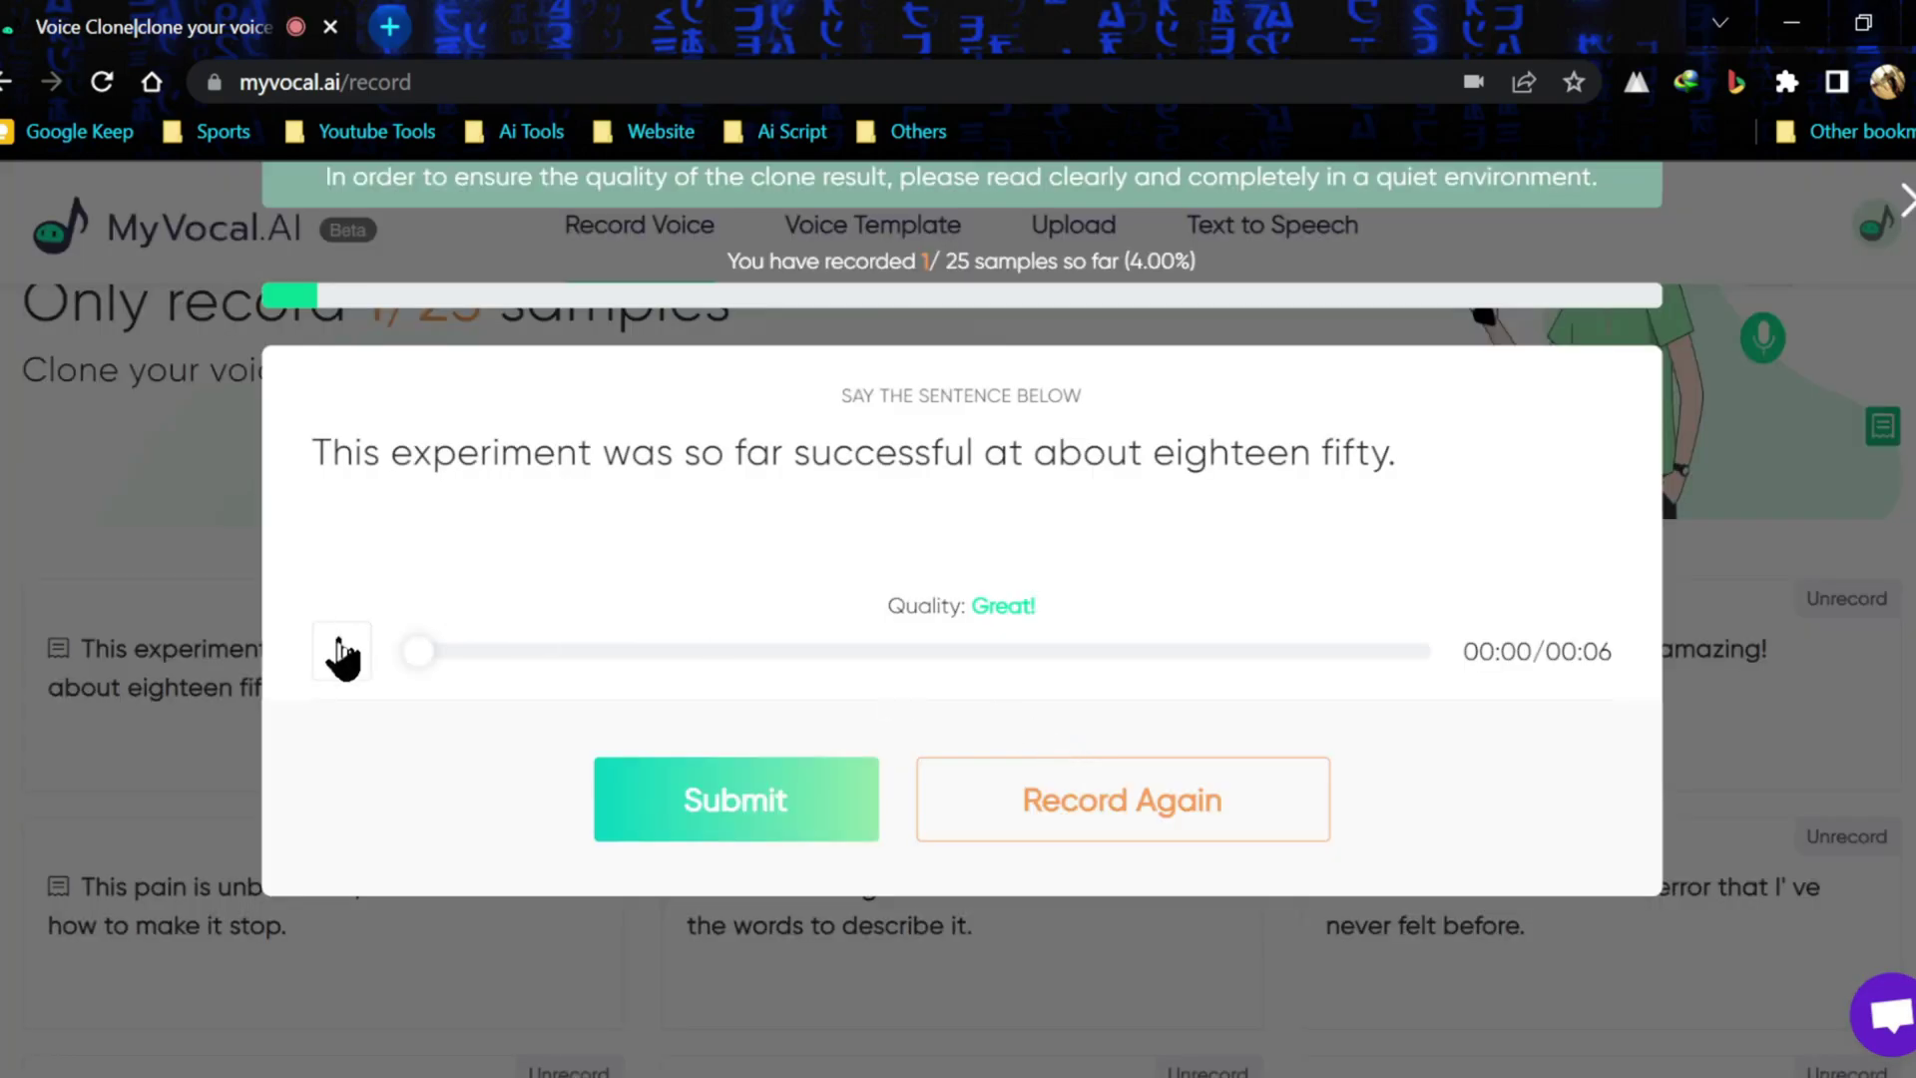
pyautogui.click(342, 655)
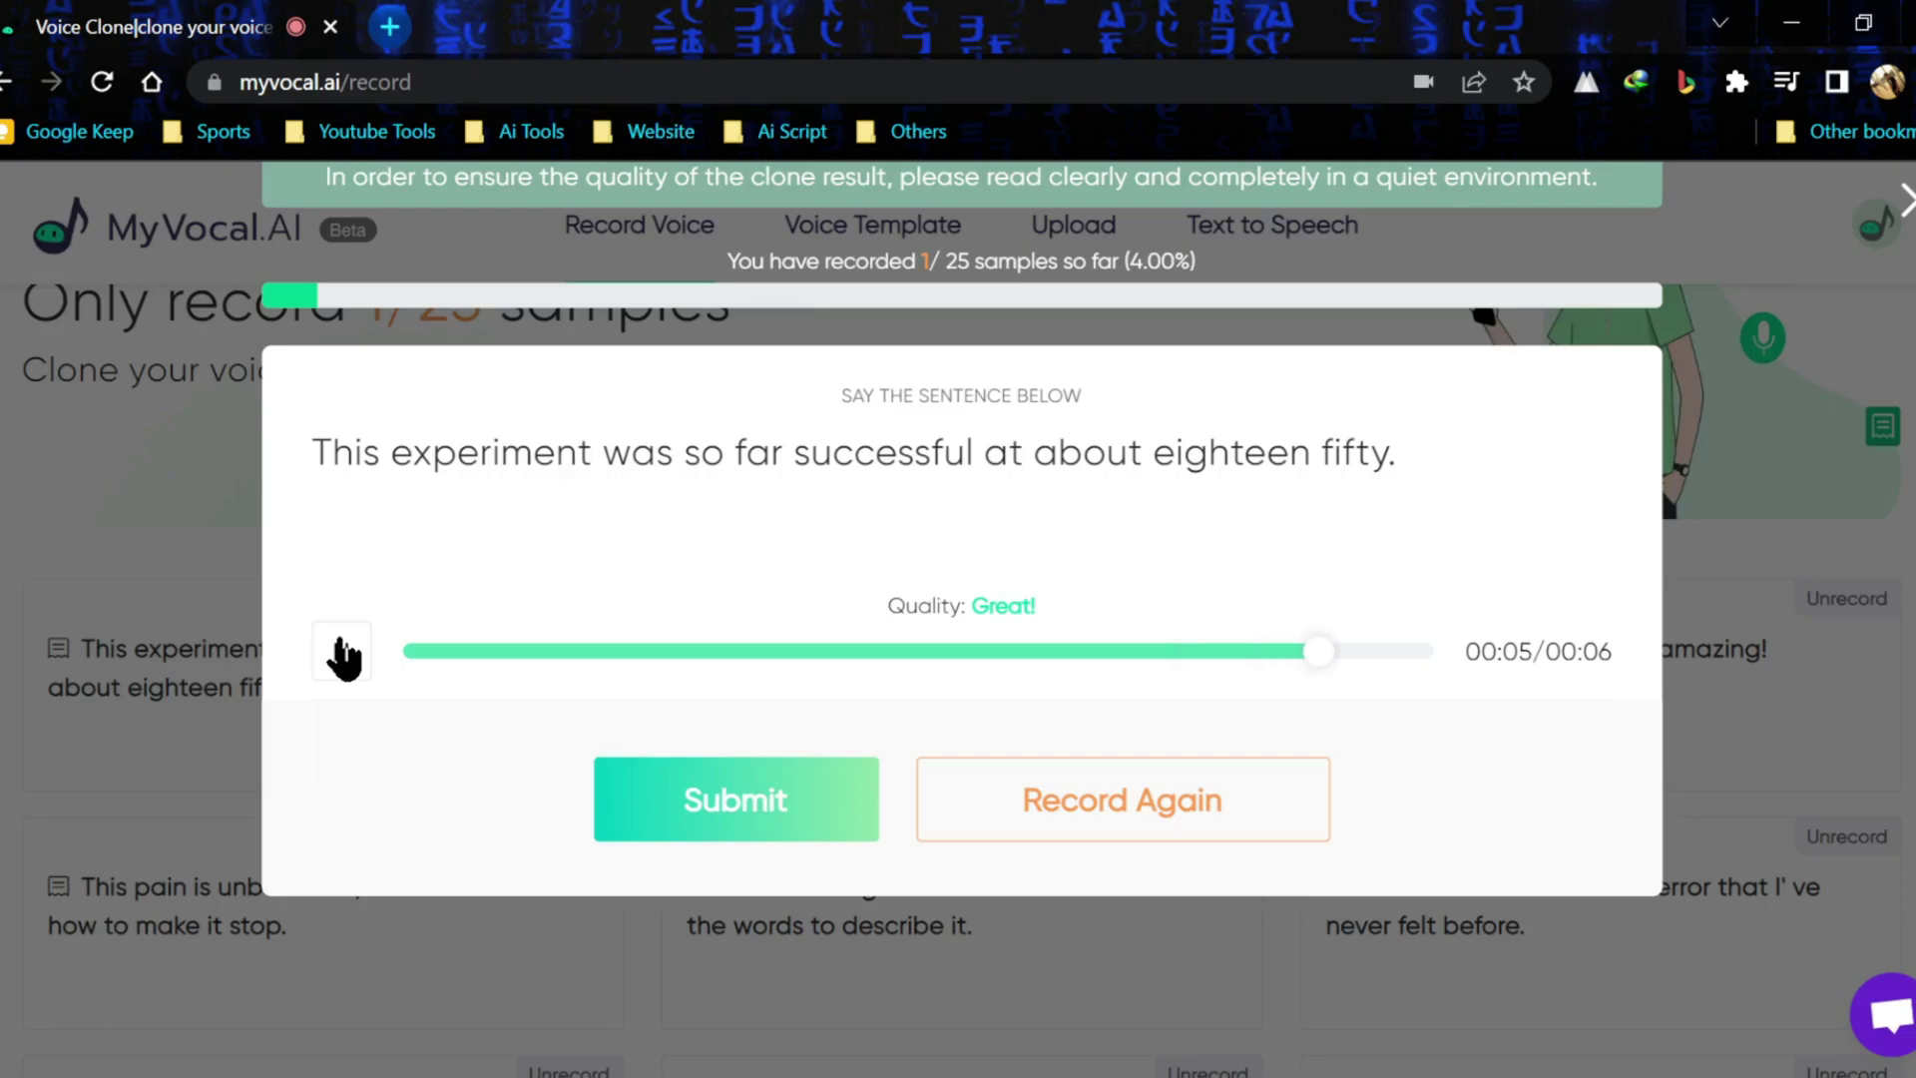
pyautogui.click(713, 804)
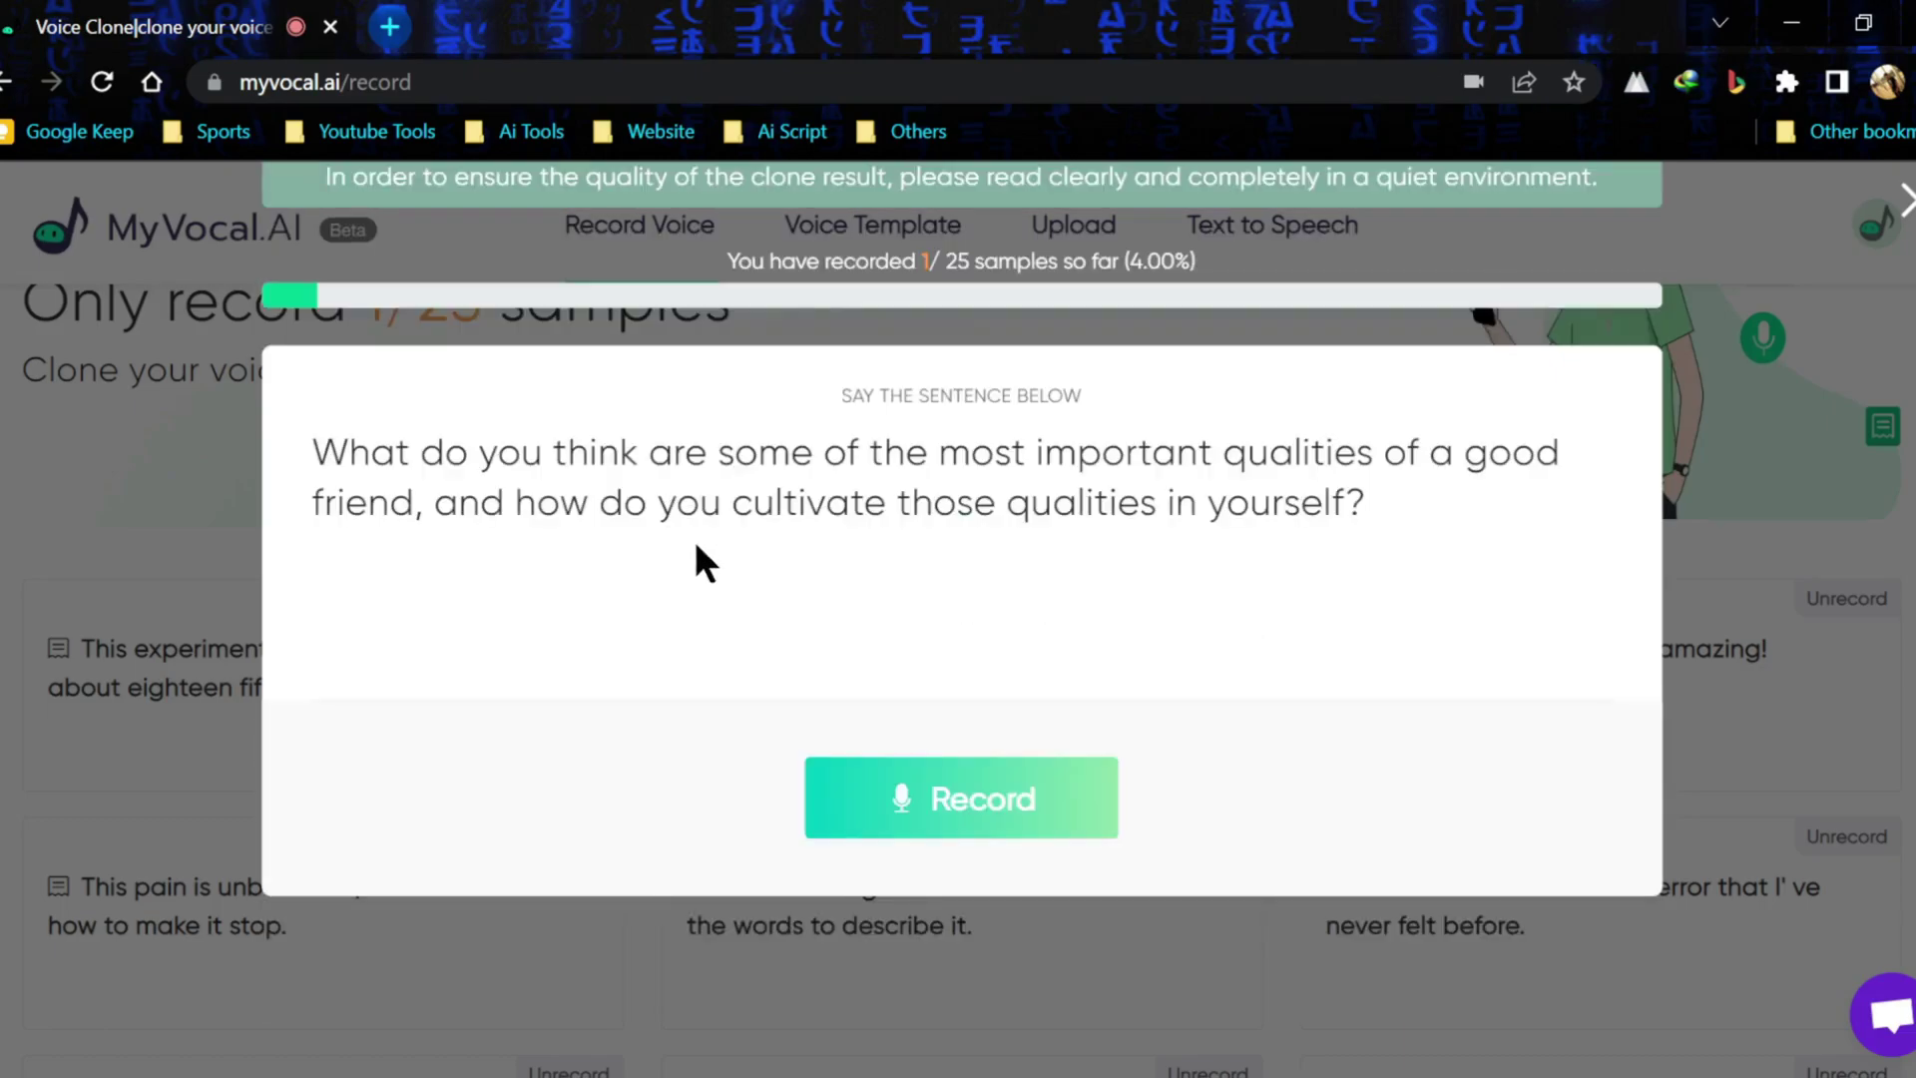
# - Record the final sentence and send all 25 recordings for AI learning
pyautogui.click(960, 828)
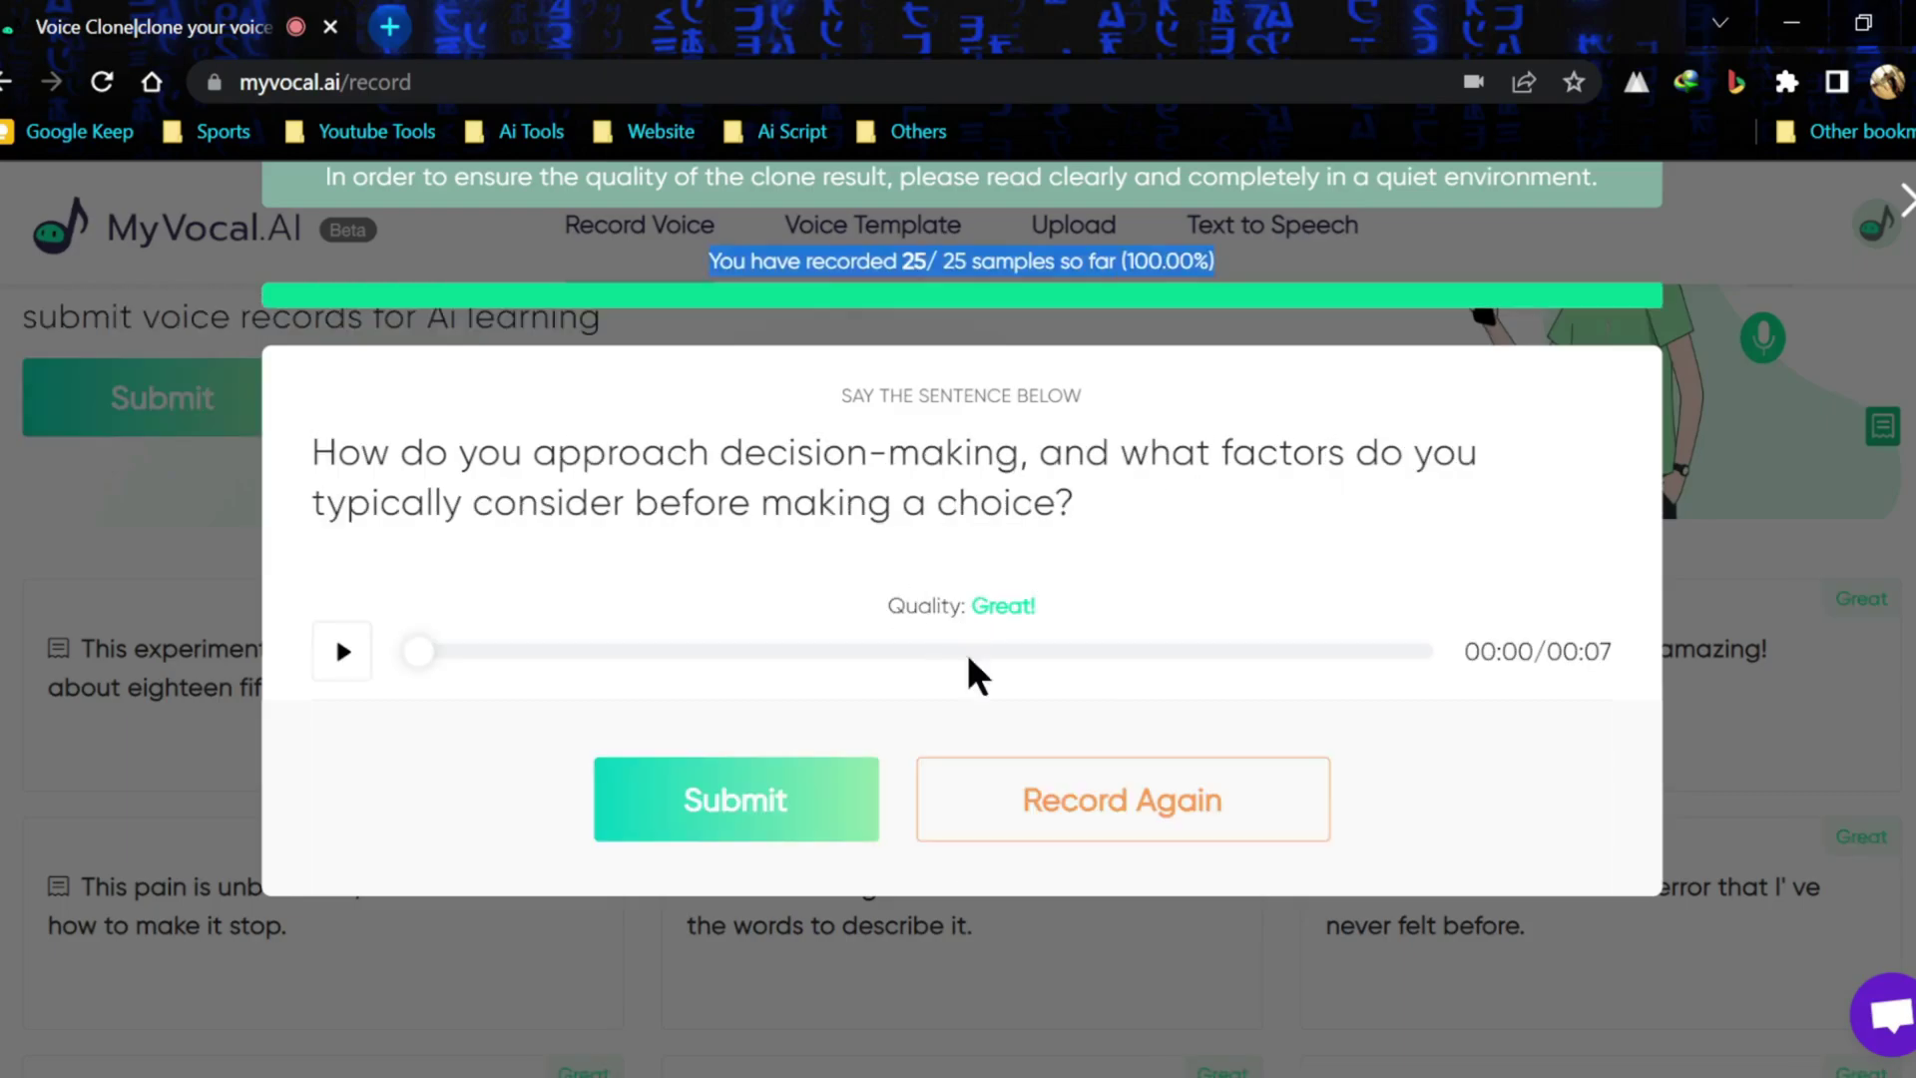
pyautogui.click(728, 802)
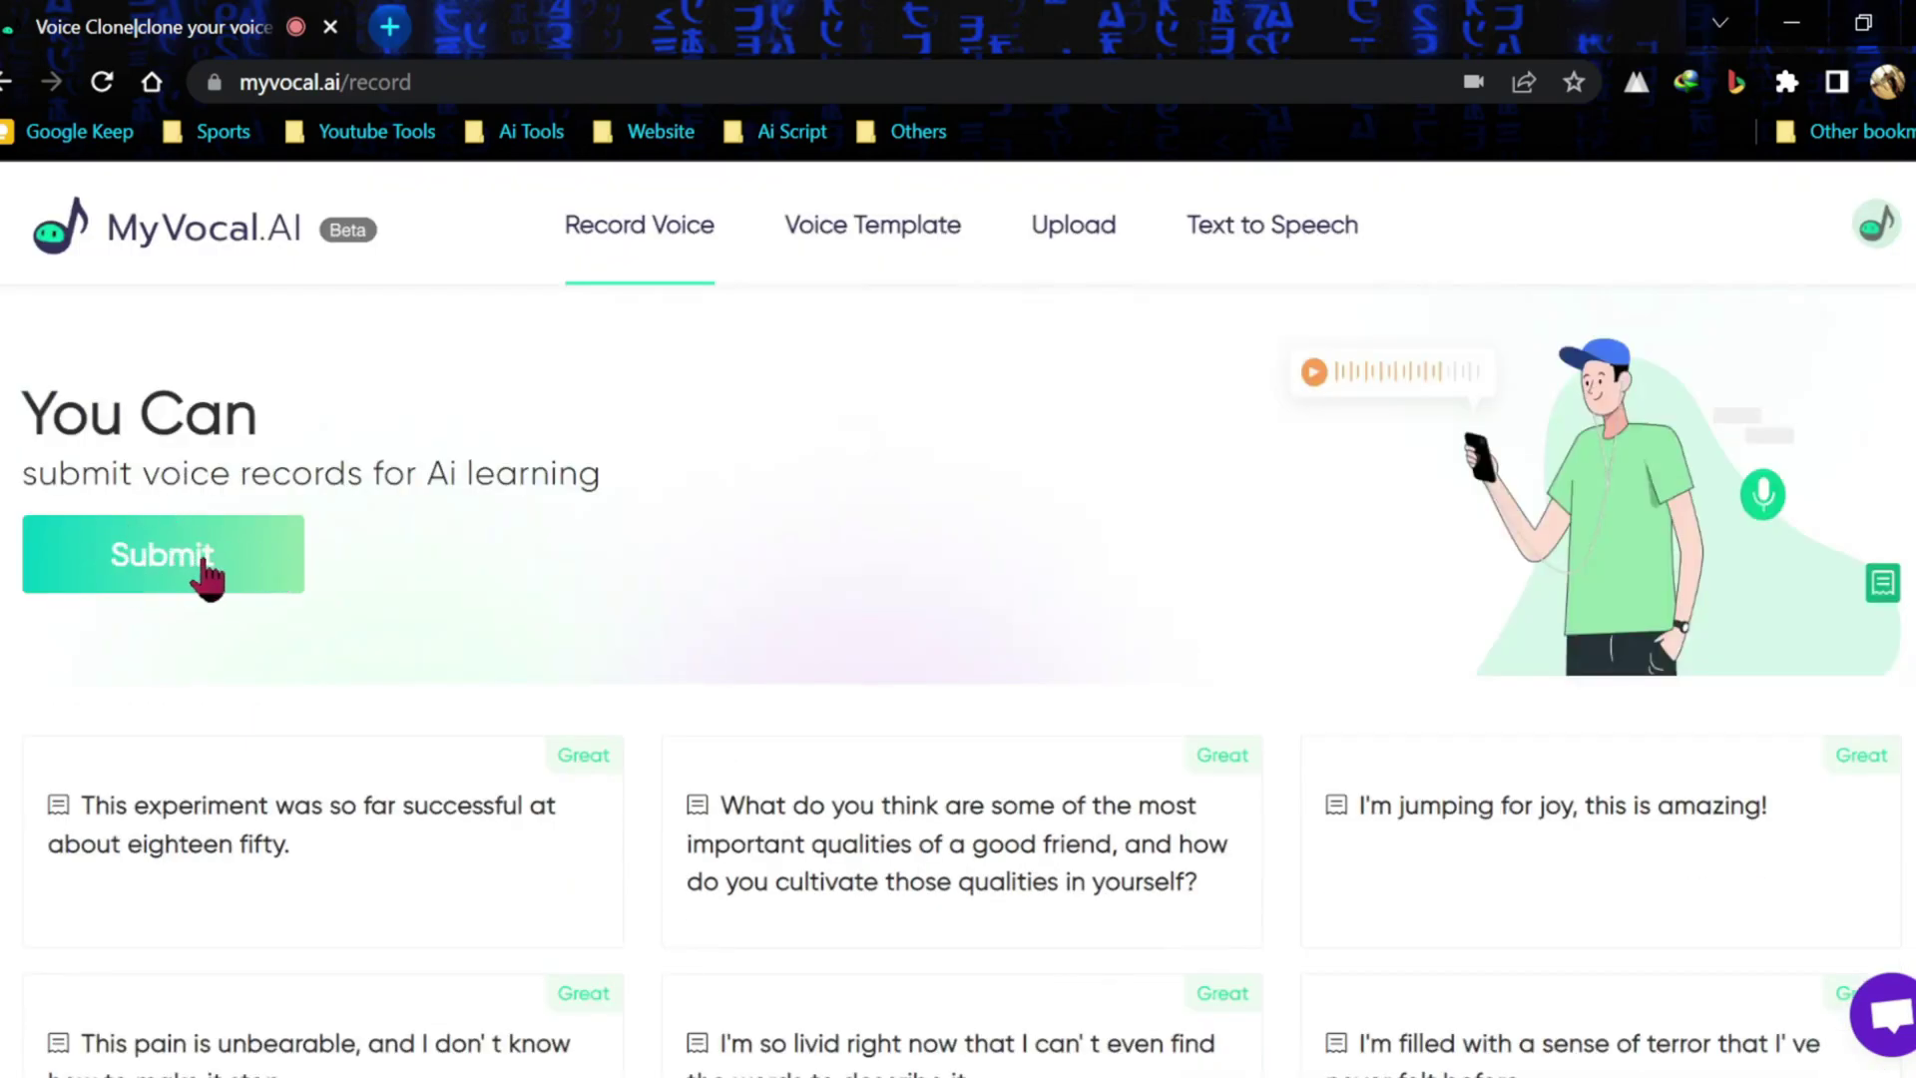
pyautogui.click(205, 566)
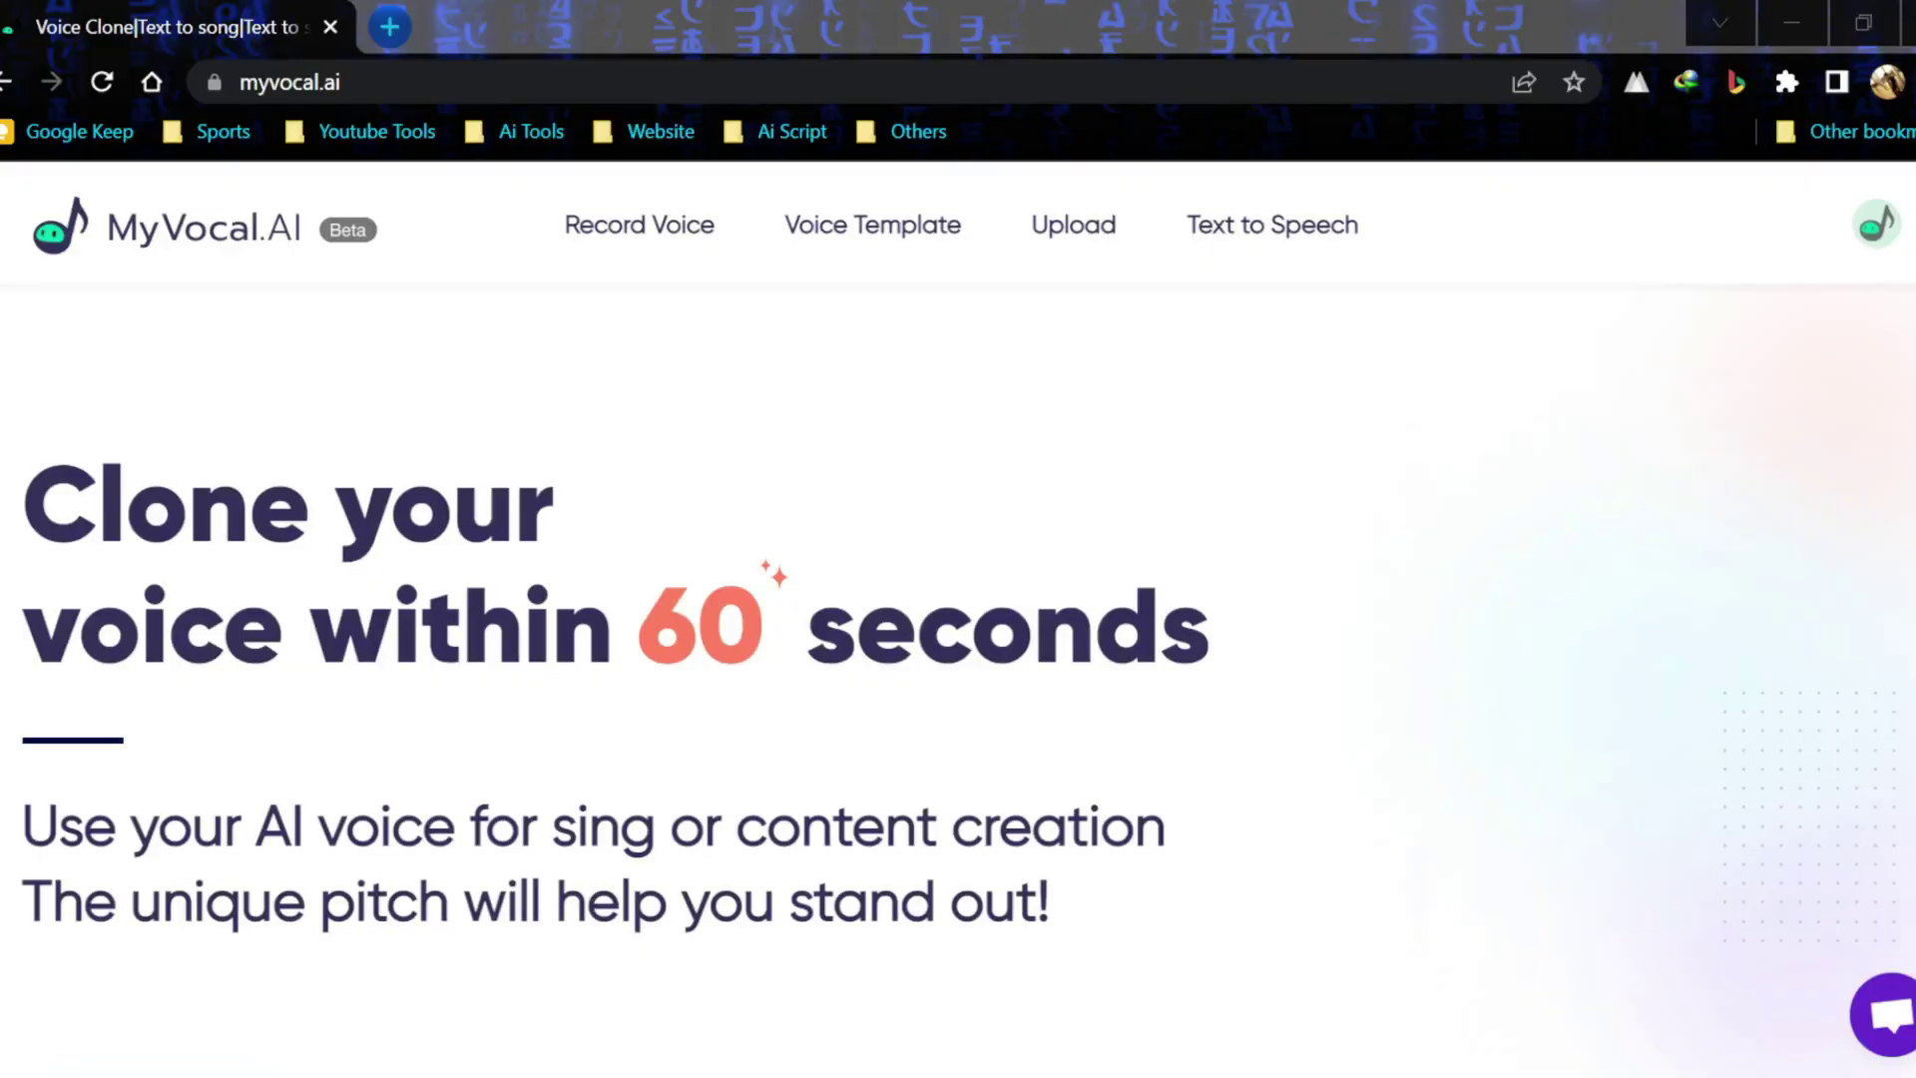
# - Create a new text-to-speech entry with the pasted forest story paragraph as content
pyautogui.click(1252, 270)
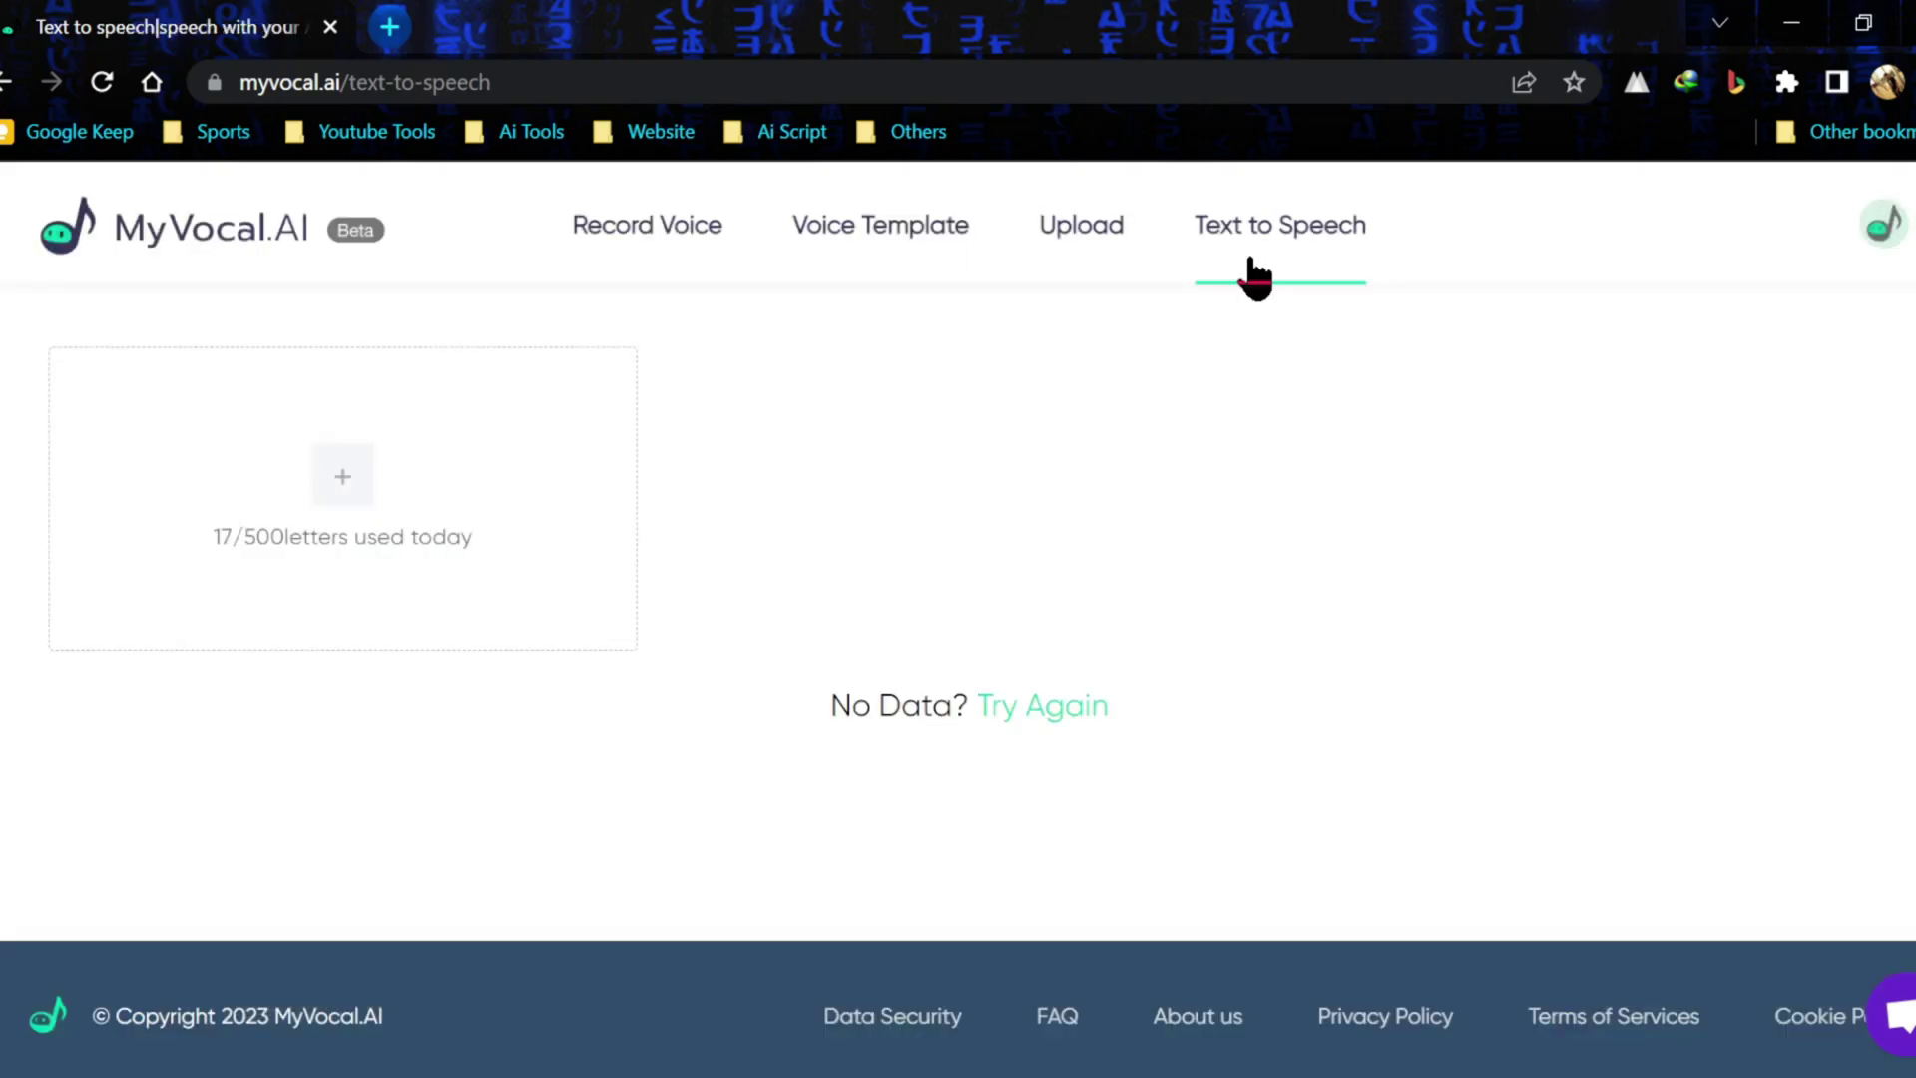
pyautogui.click(326, 509)
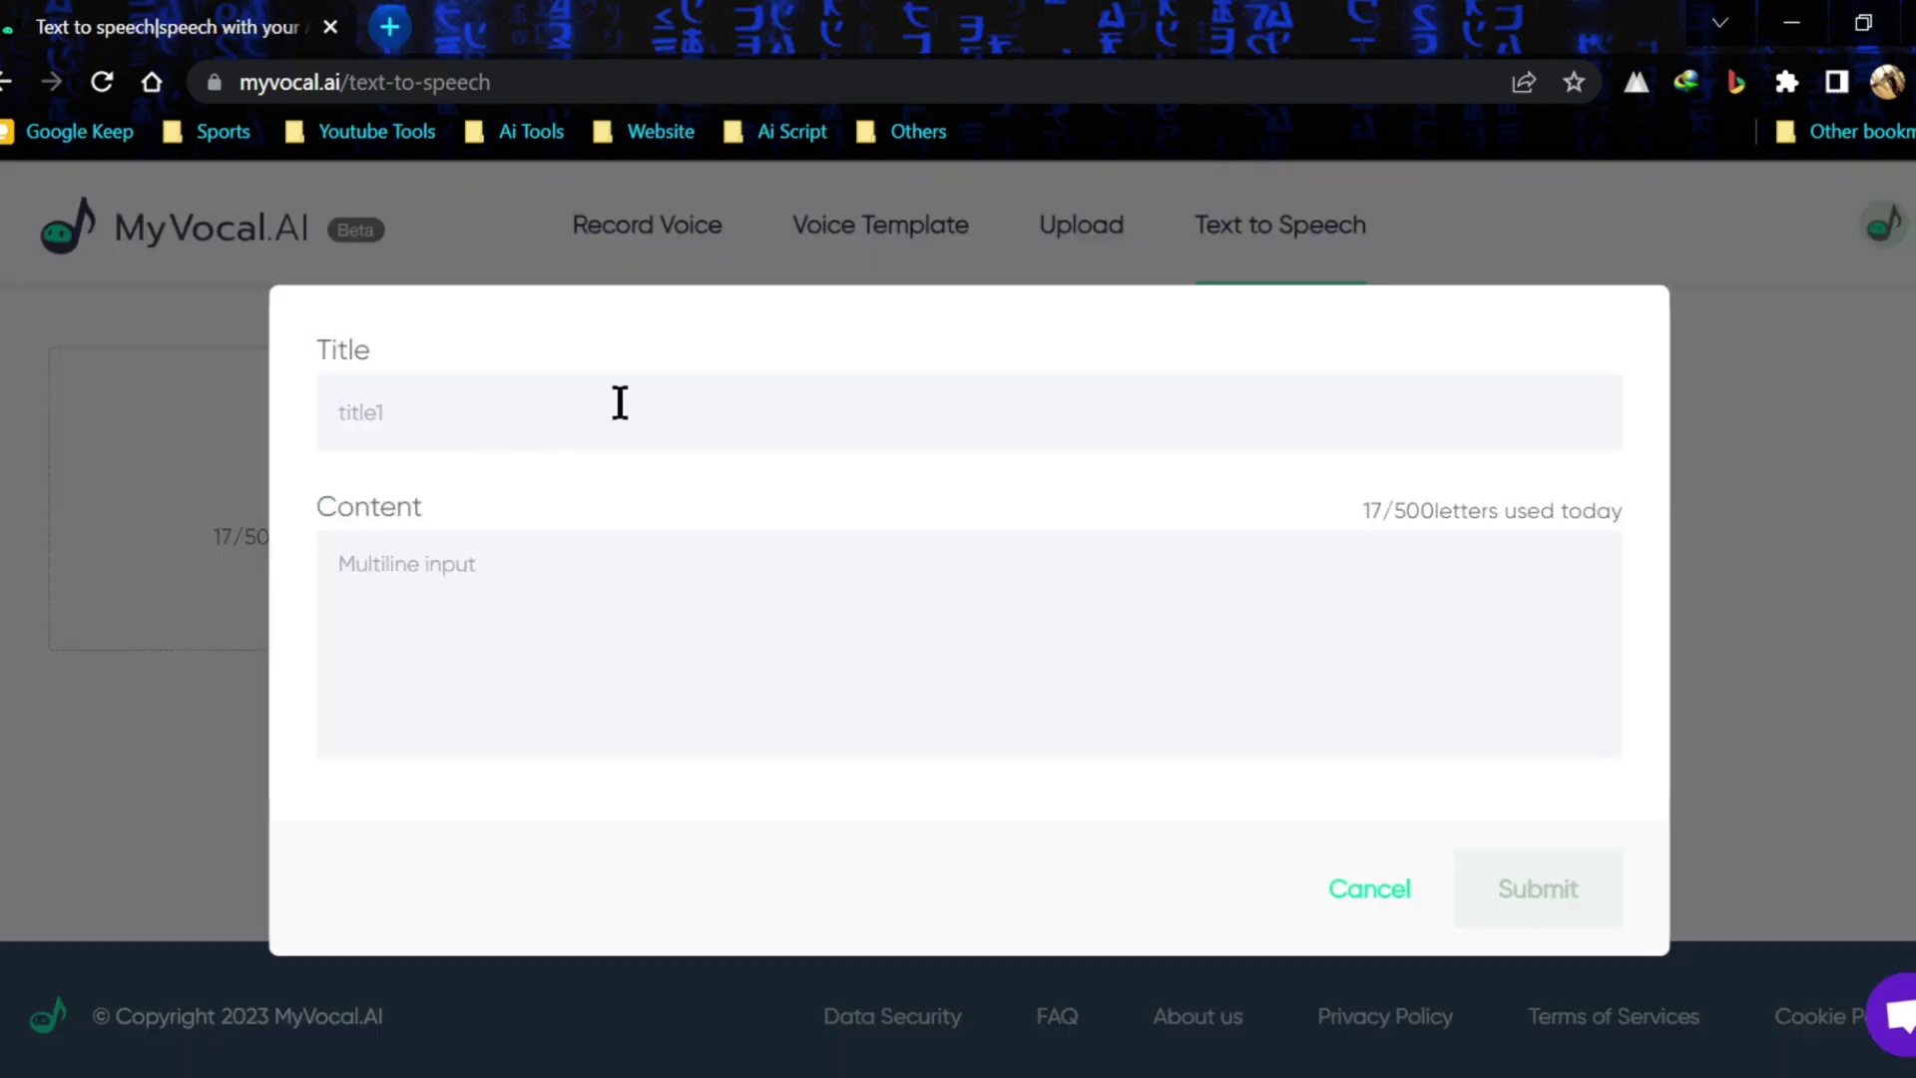
pyautogui.click(645, 646)
pyautogui.write('In the depths of the forest, whispers echoed. A single beam of light pierced through the canopy, illuminating a forgotten path. Curiosity led her forward, step by step. As the trees whispered secrets, she discovered her own strength. In the heart of darkness, she found the light within herself.')
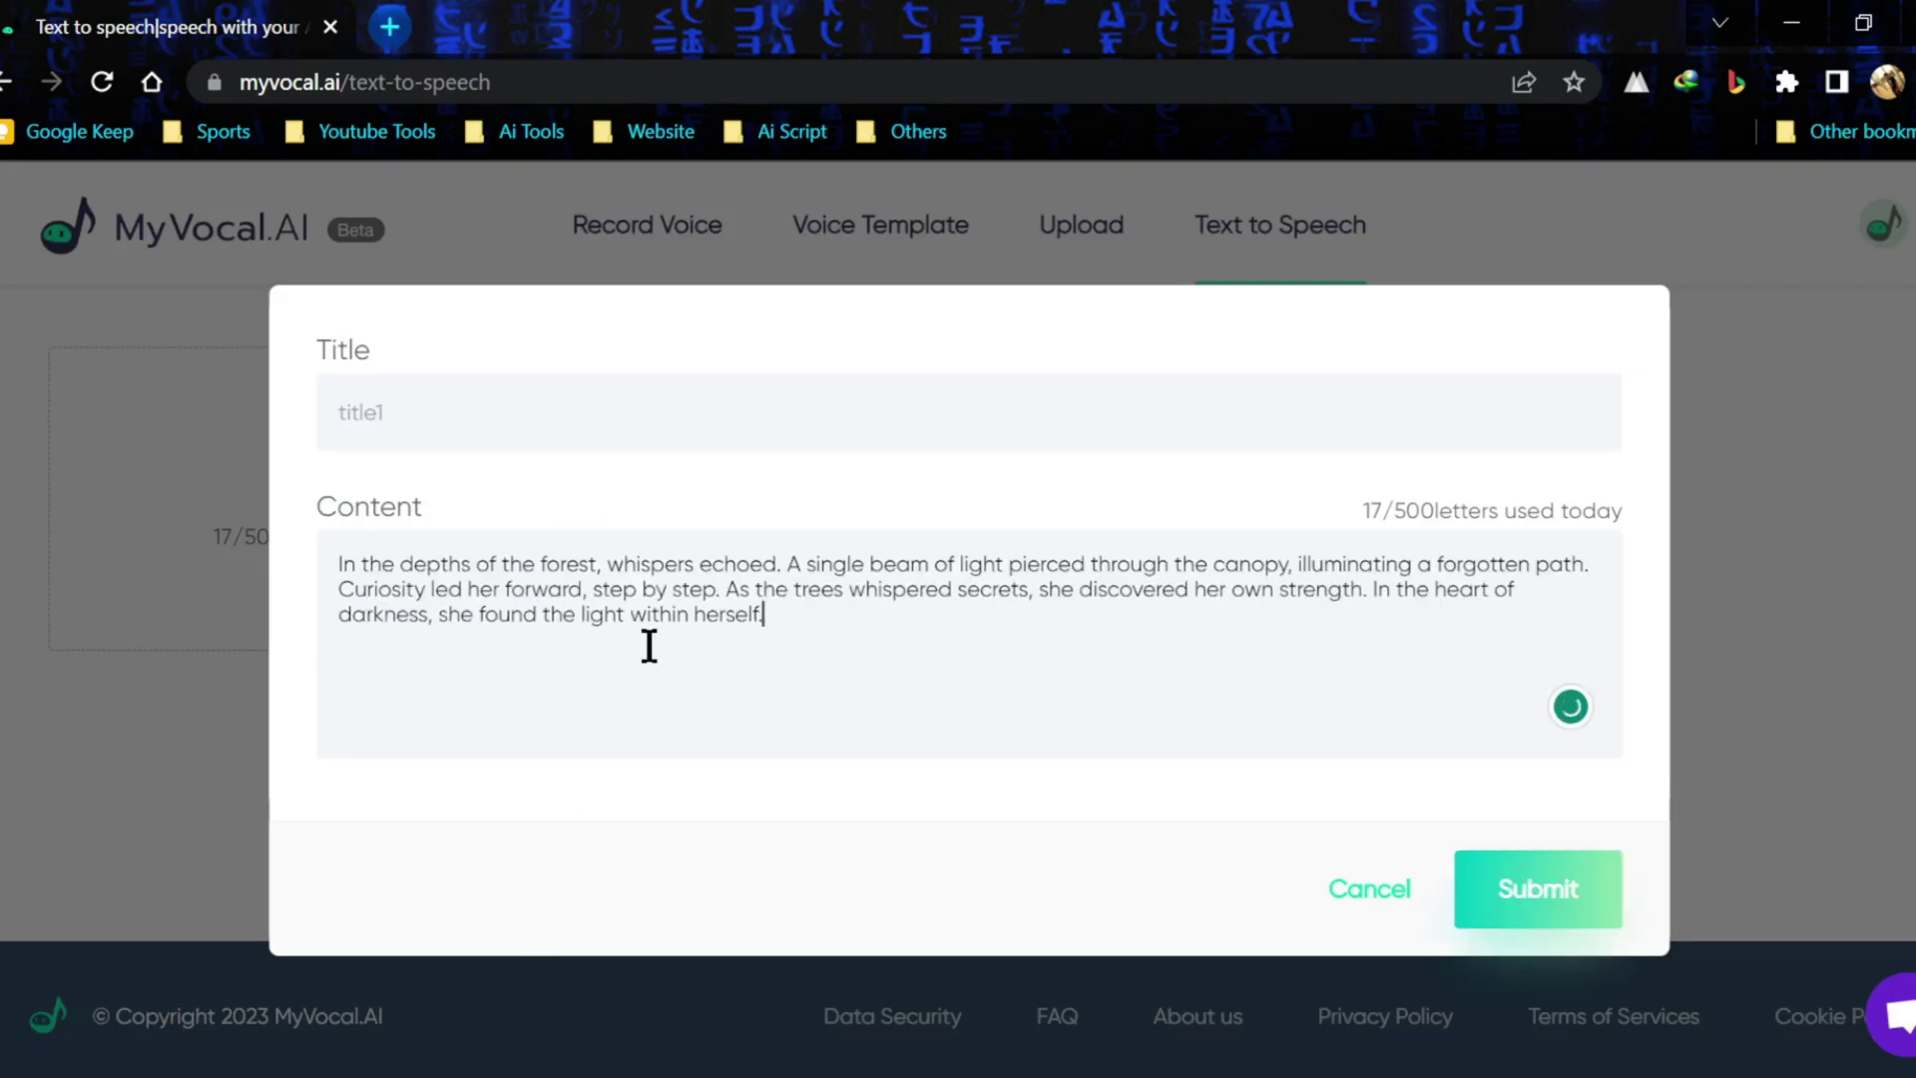
pyautogui.click(1582, 906)
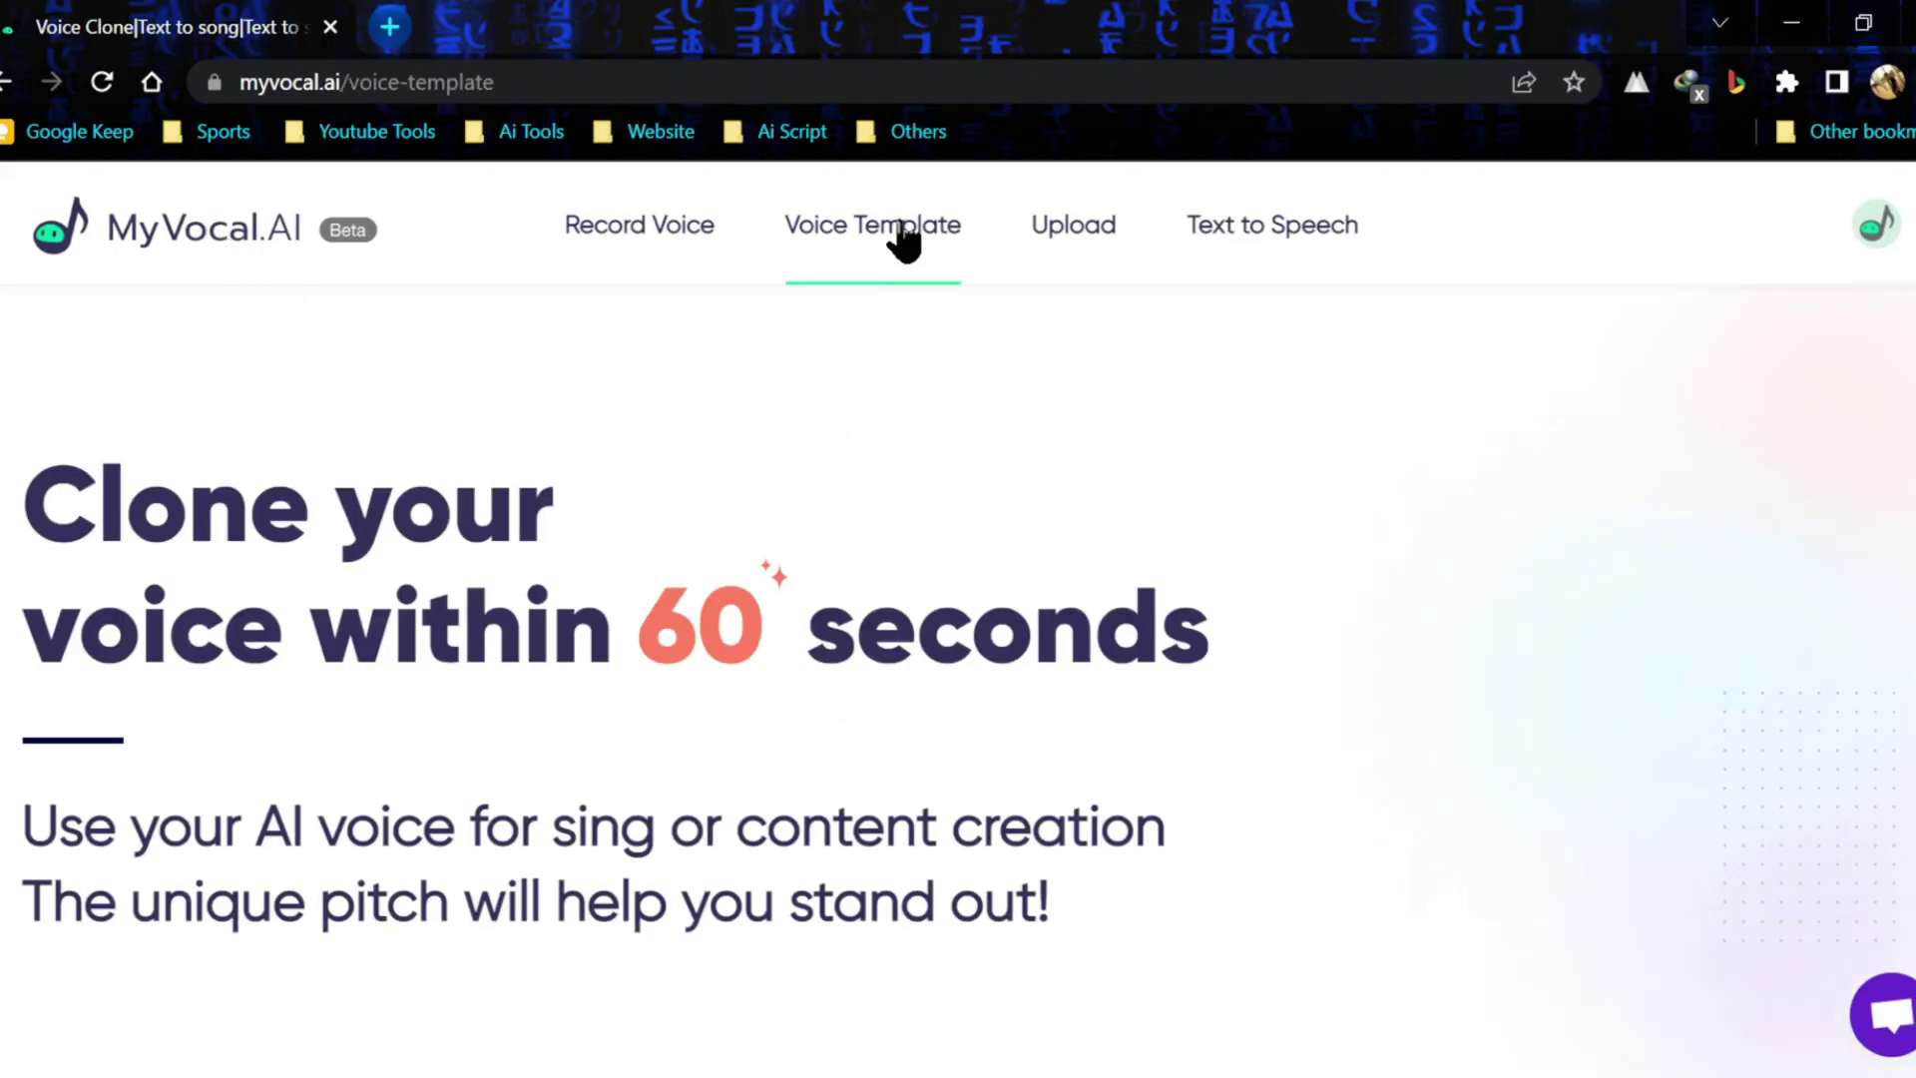
pyautogui.scroll(-1, 958, 702)
pyautogui.scroll(-5, 958, 682)
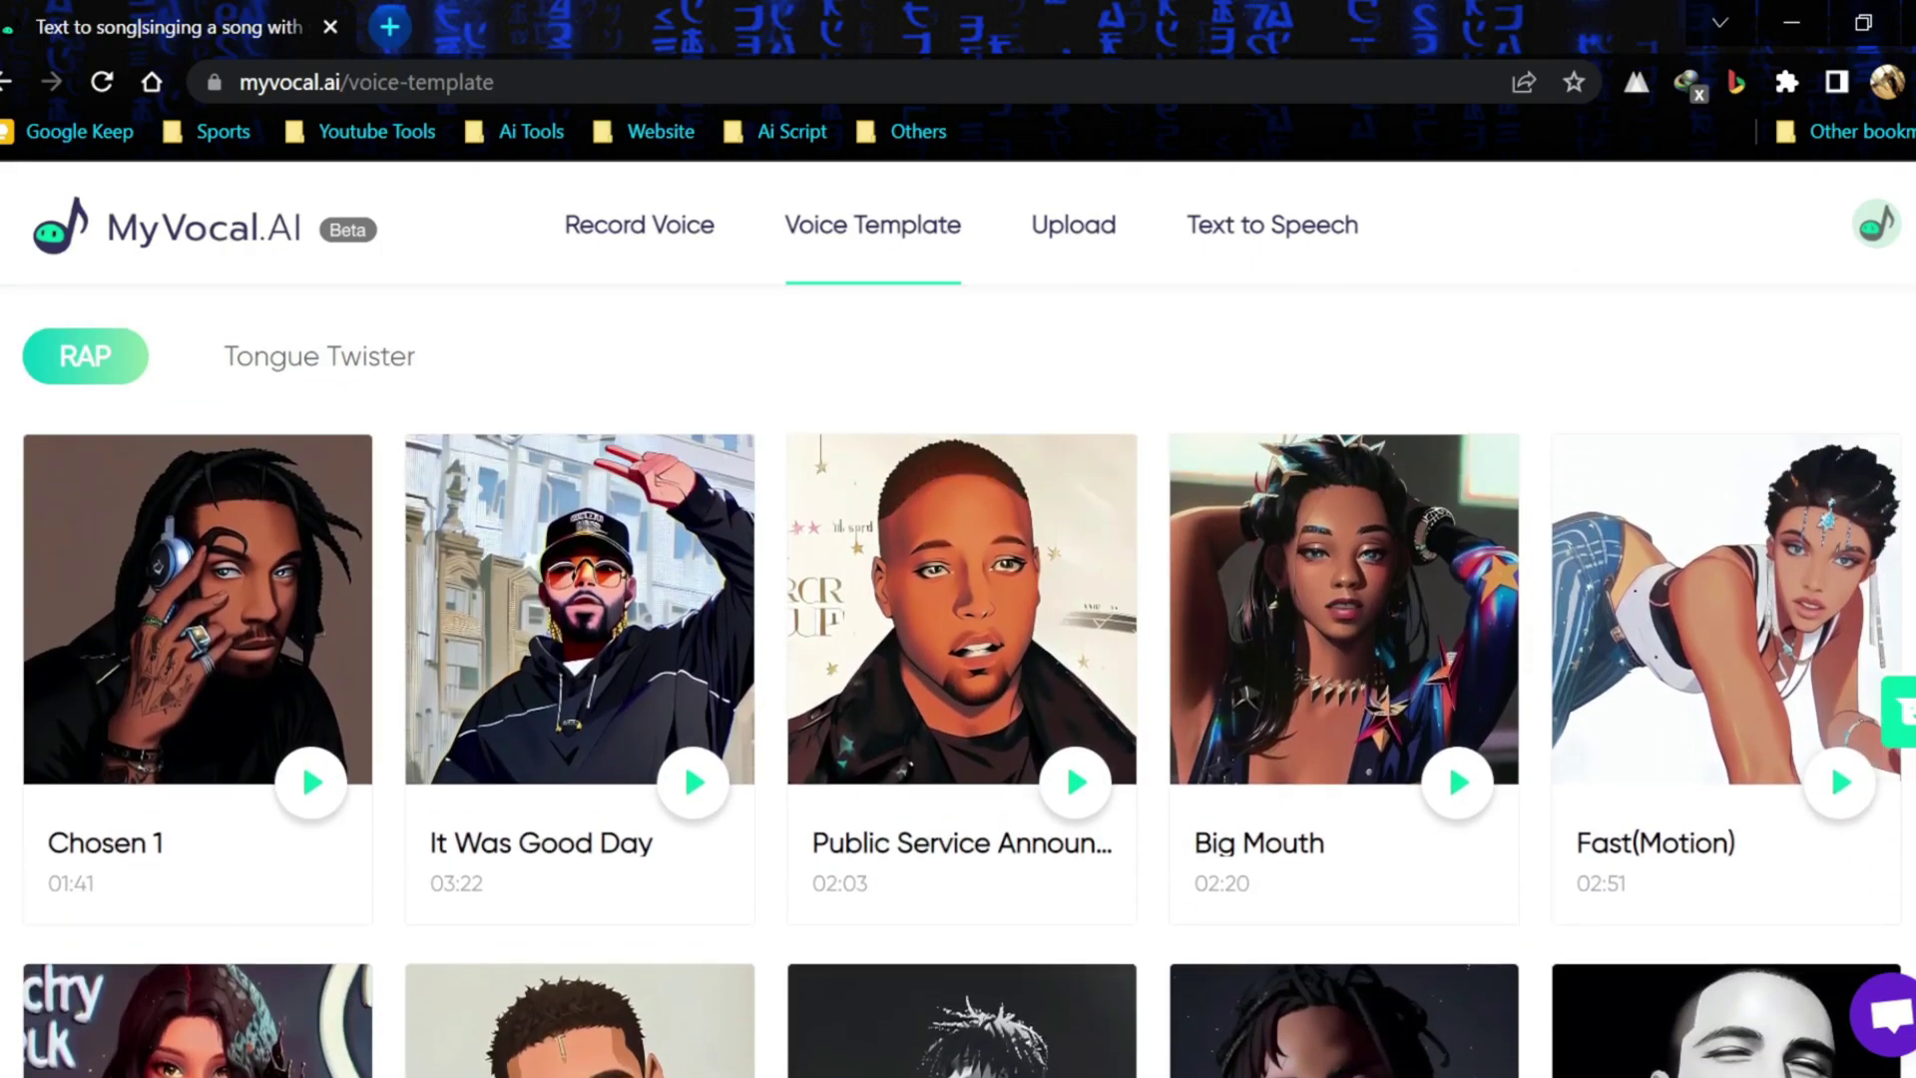
# - Preview the Big Mouth rap template and sync it to my AI voice
pyautogui.click(1467, 719)
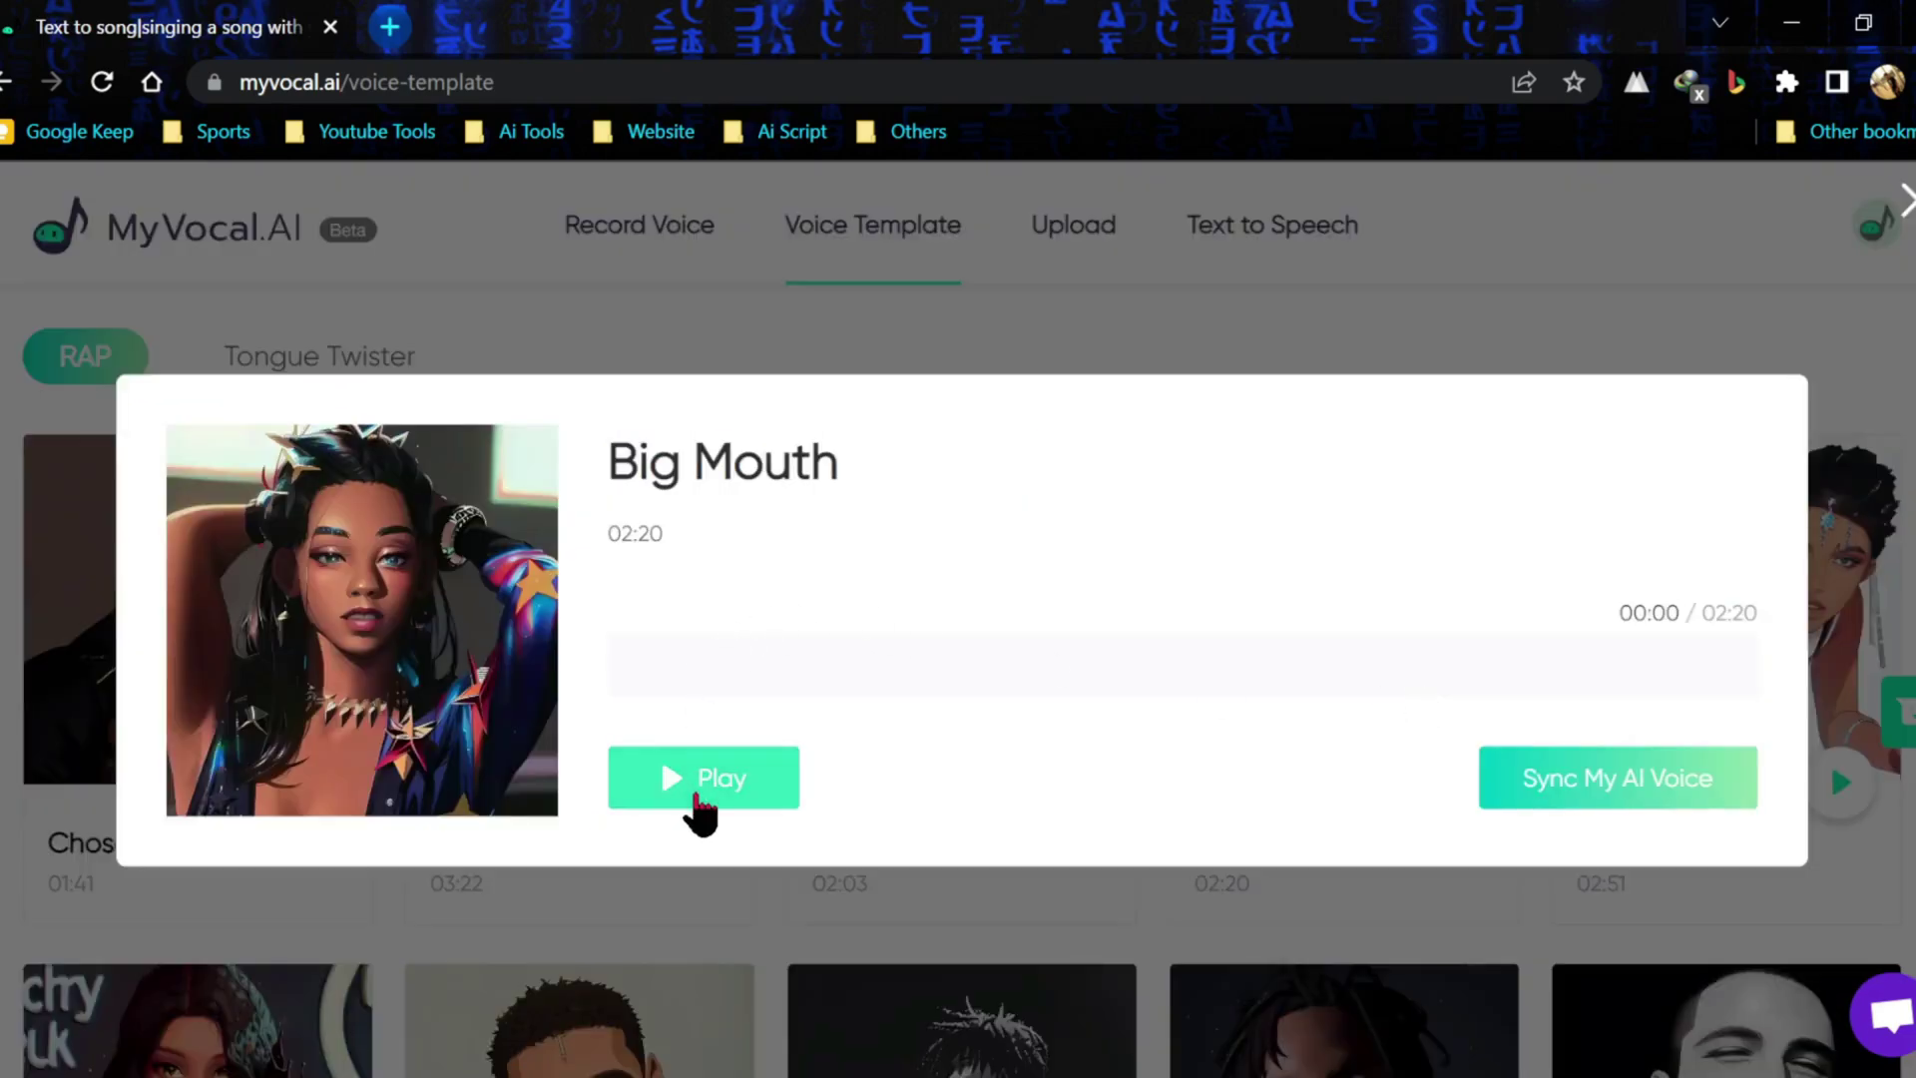
pyautogui.click(699, 799)
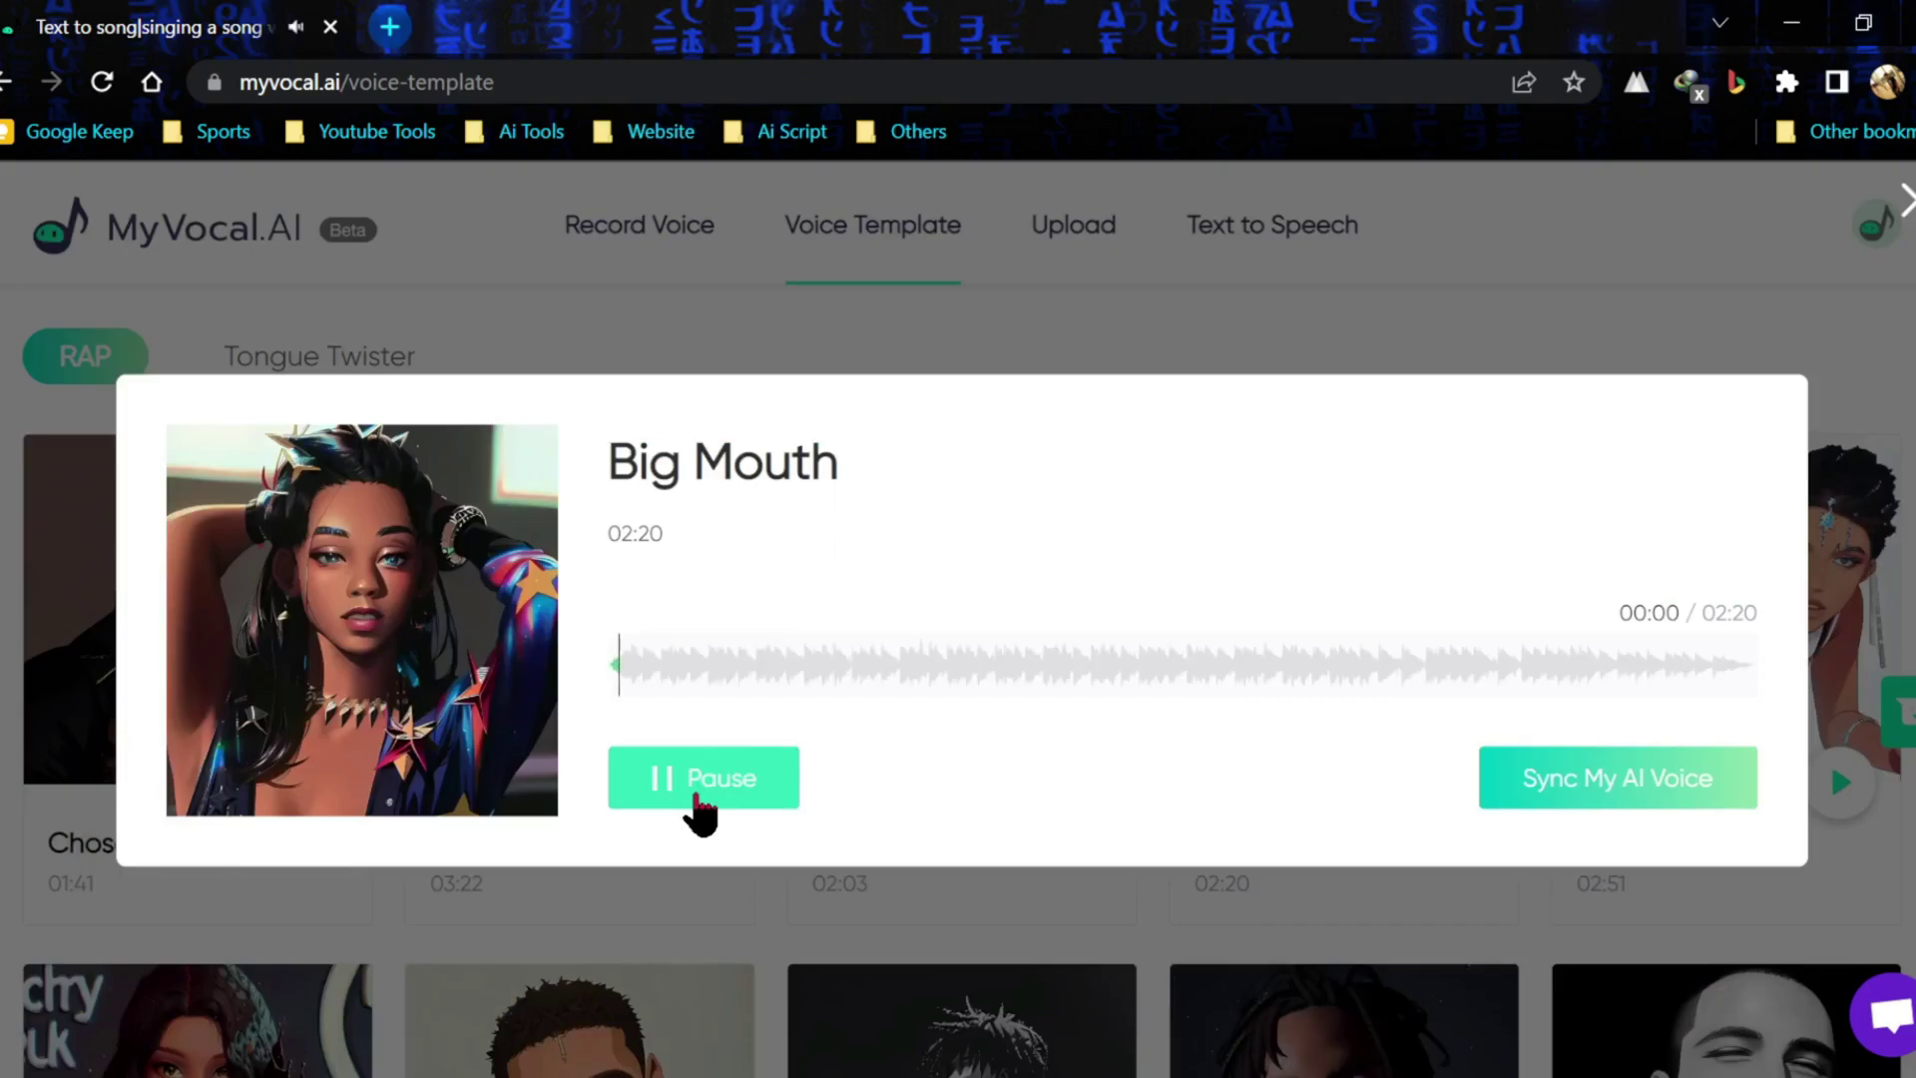
pyautogui.click(698, 804)
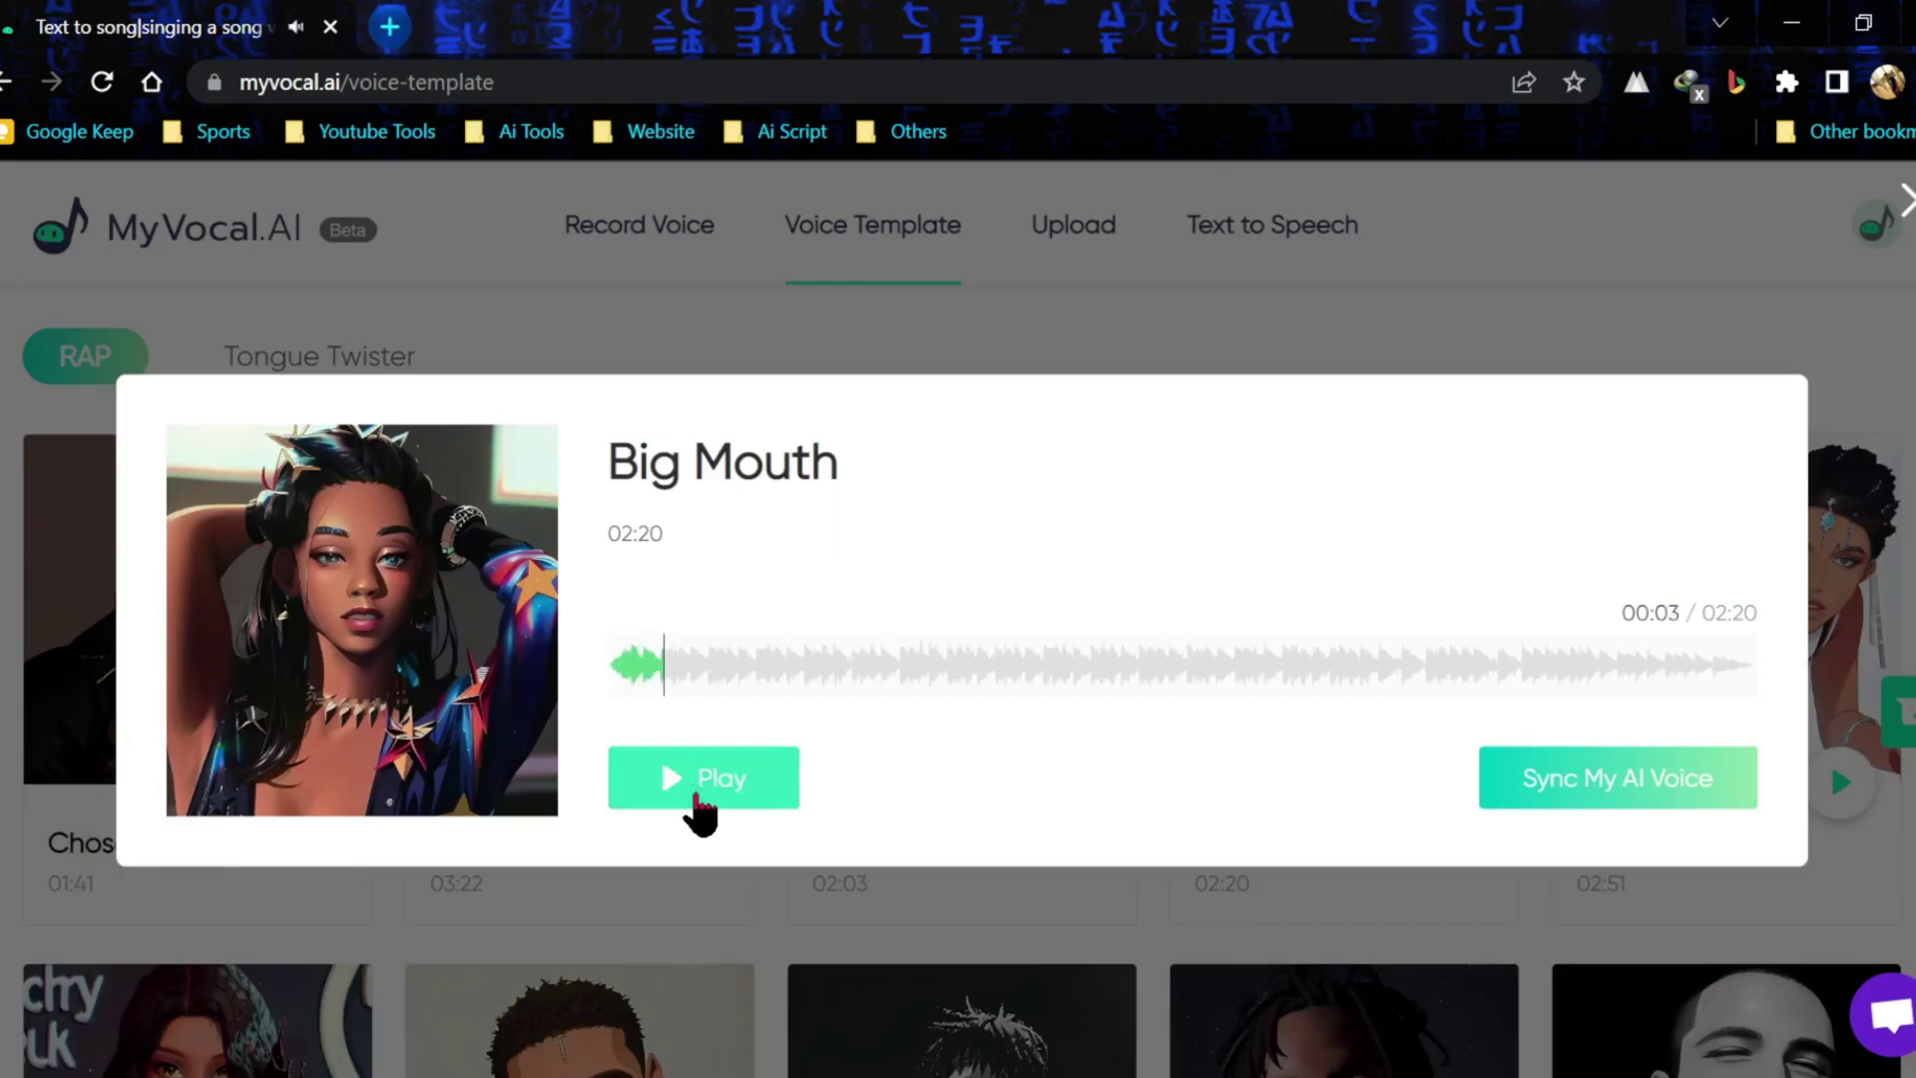
pyautogui.click(1582, 801)
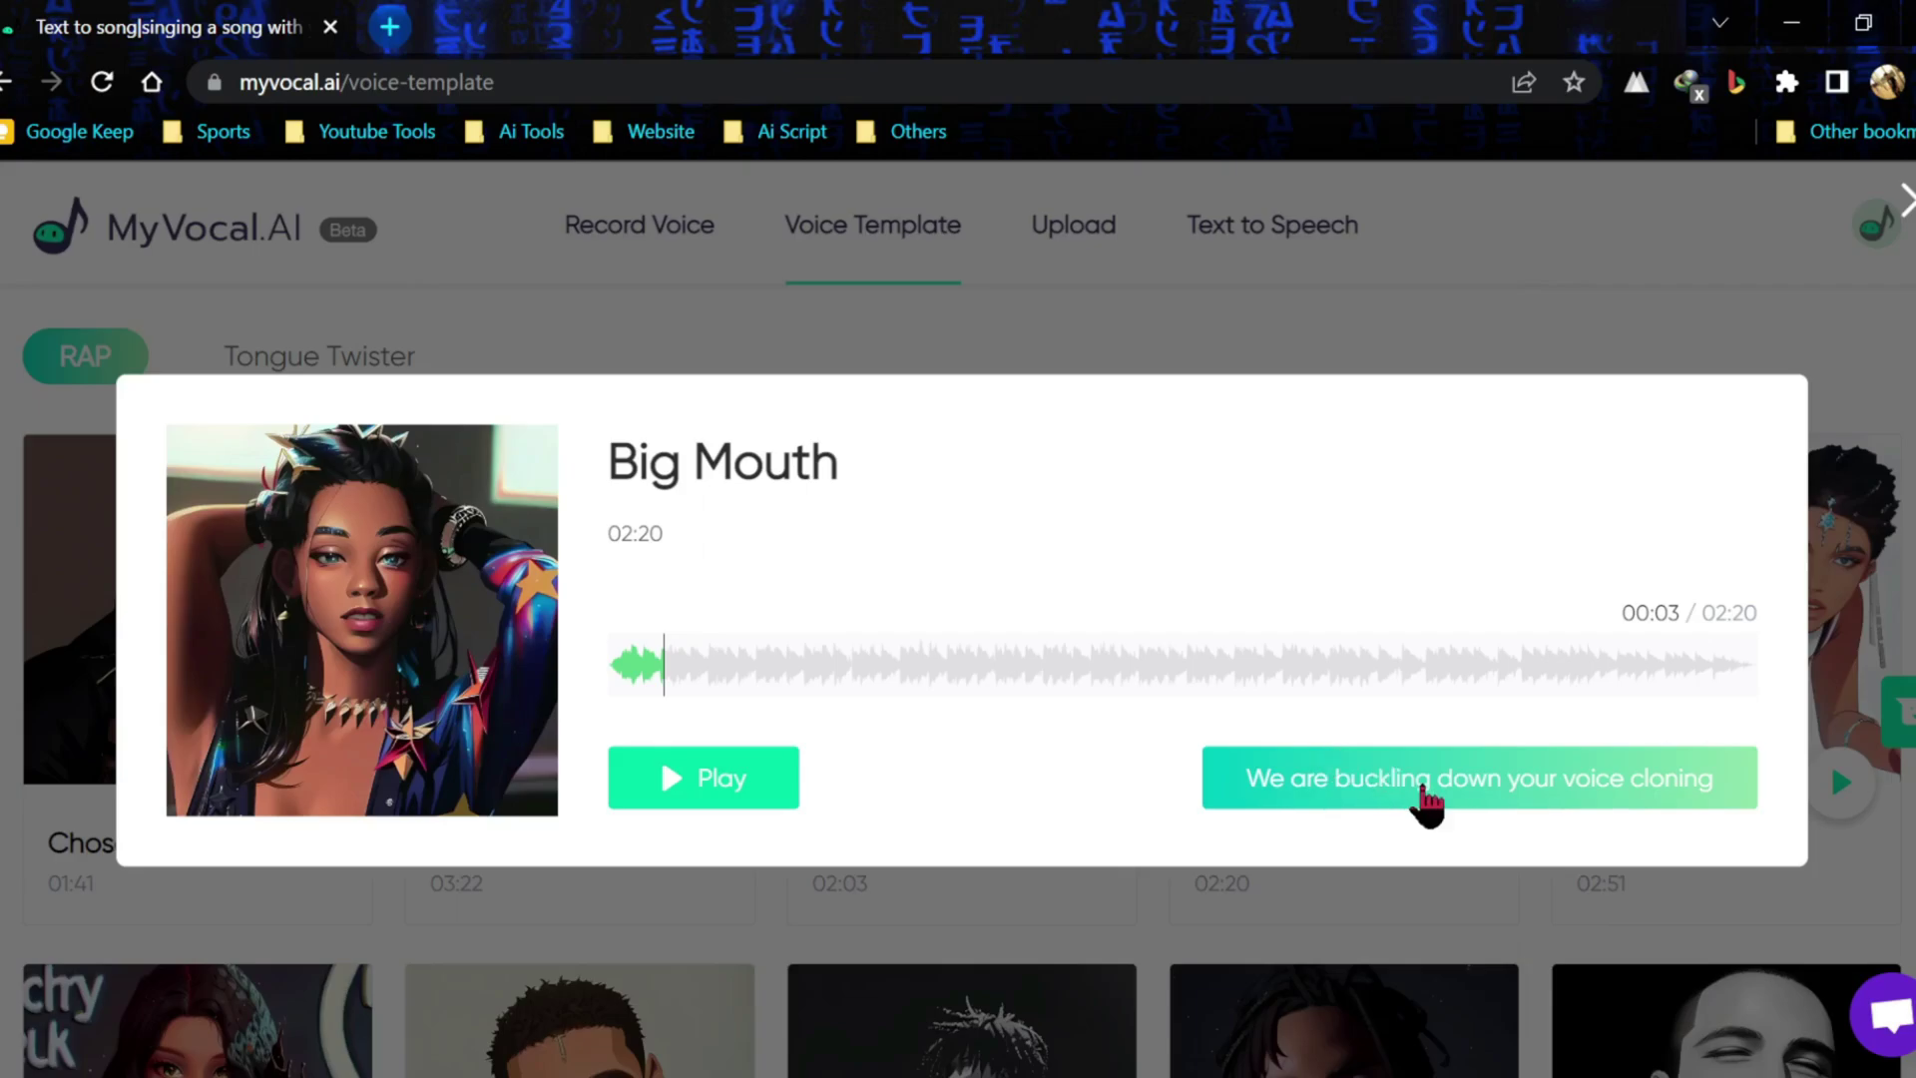
pyautogui.click(703, 795)
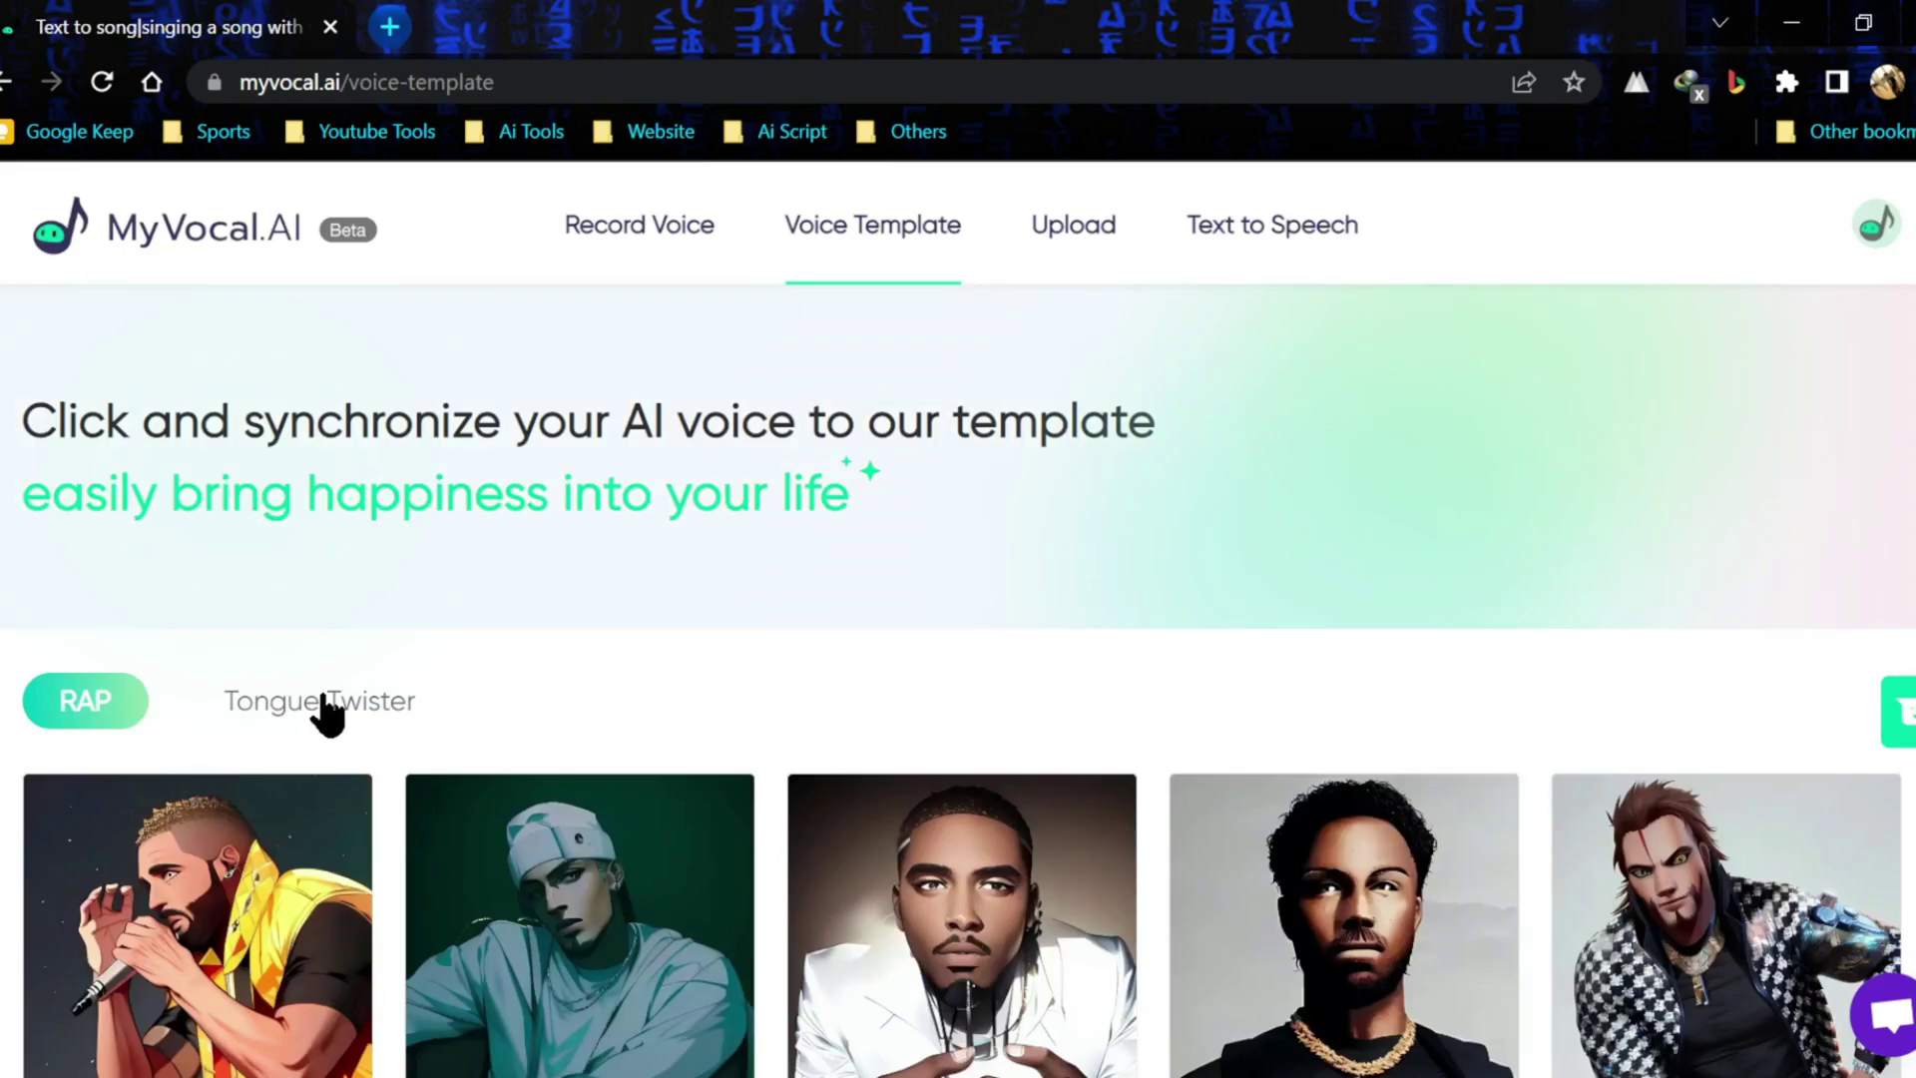
# - Among the tongue twisters, glance at Good Cook Cook, then preview Hardest Tongue-Twister
pyautogui.click(320, 700)
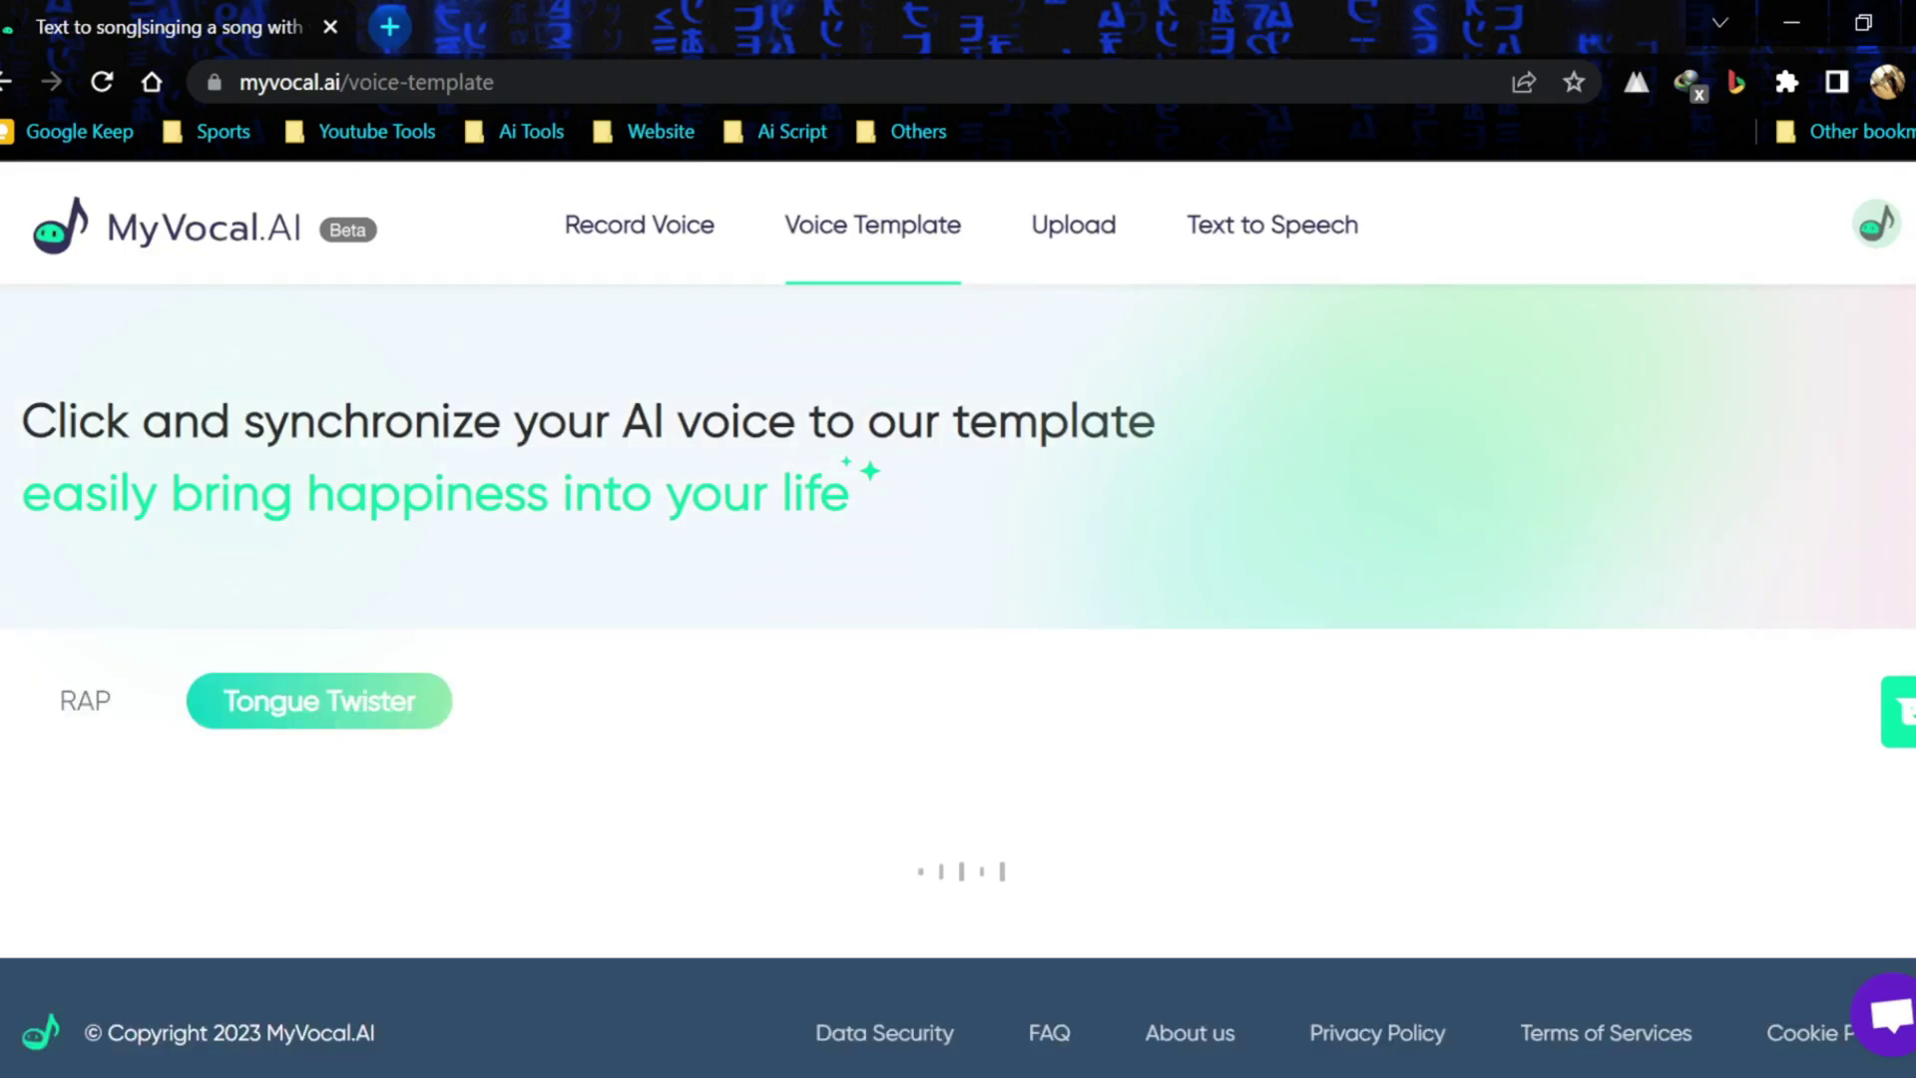
pyautogui.scroll(-2, 959, 673)
pyautogui.scroll(-1, 960, 674)
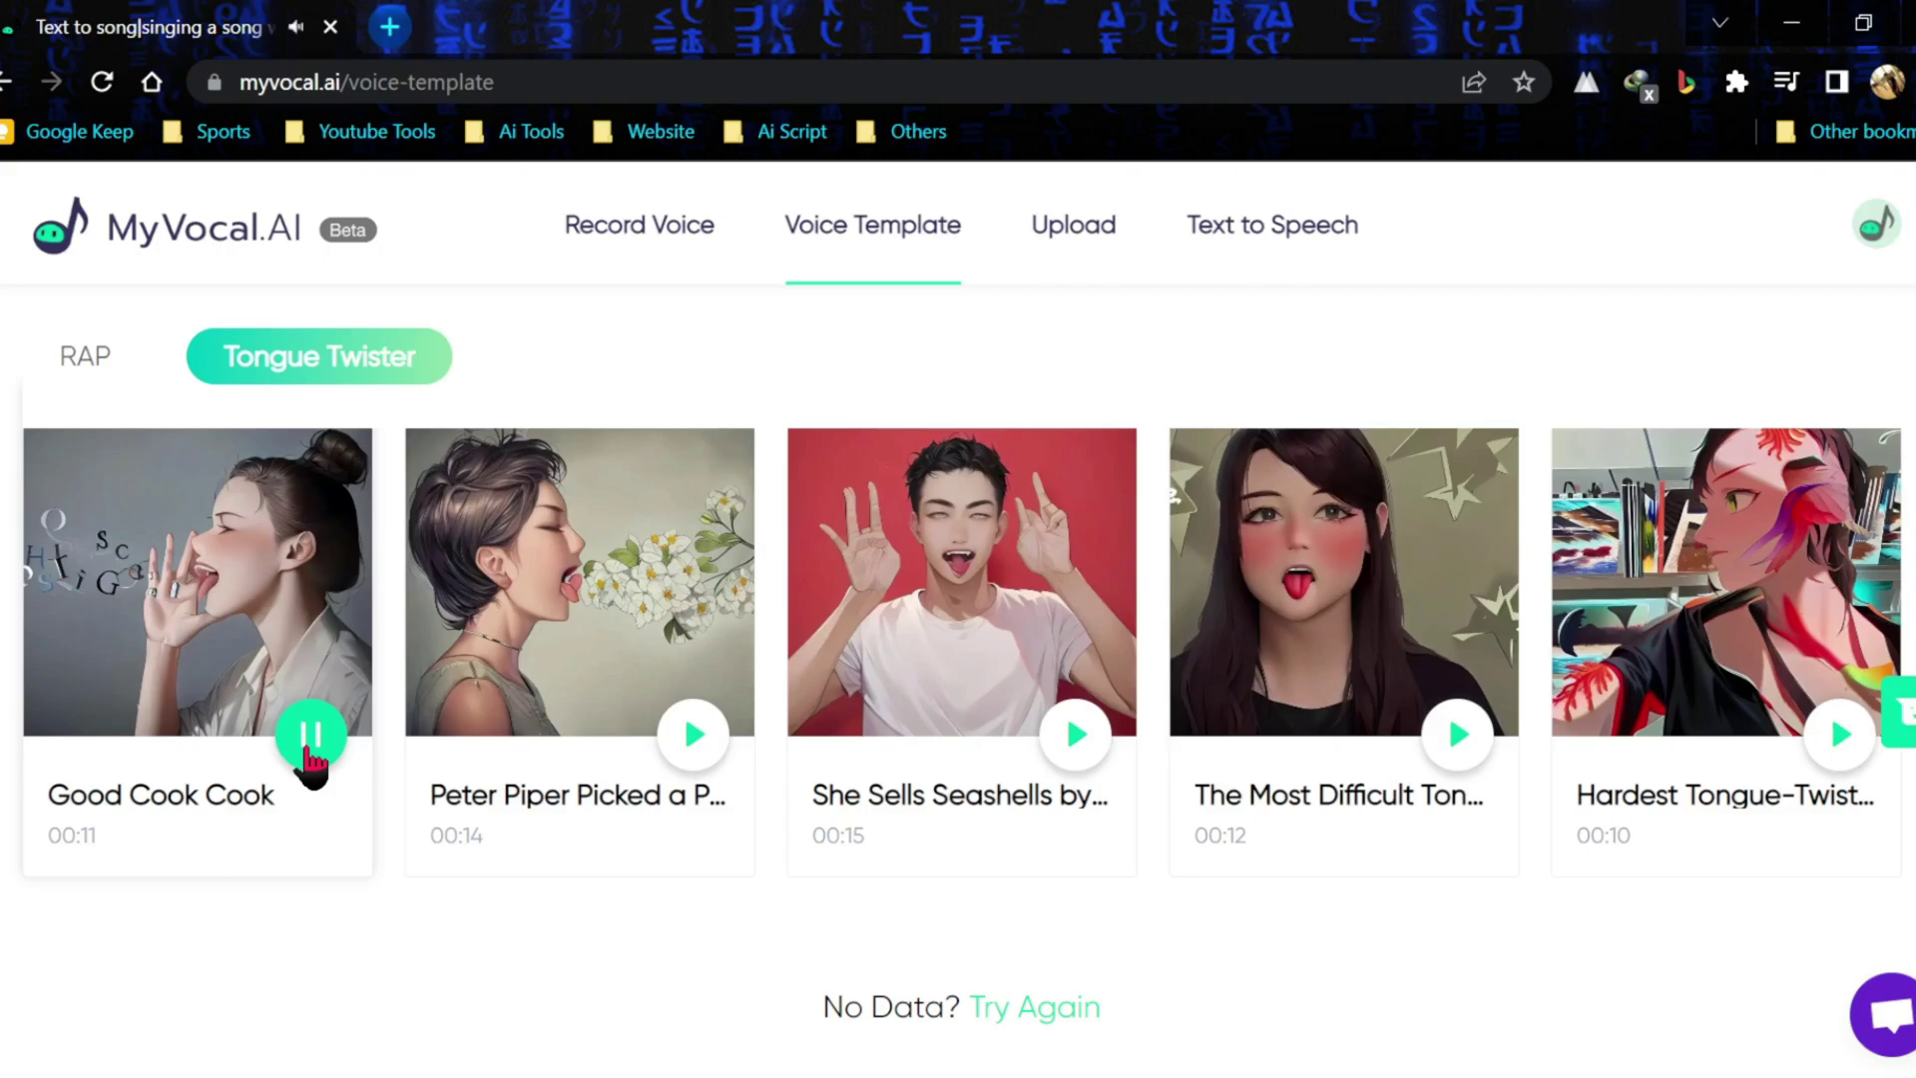
pyautogui.click(175, 626)
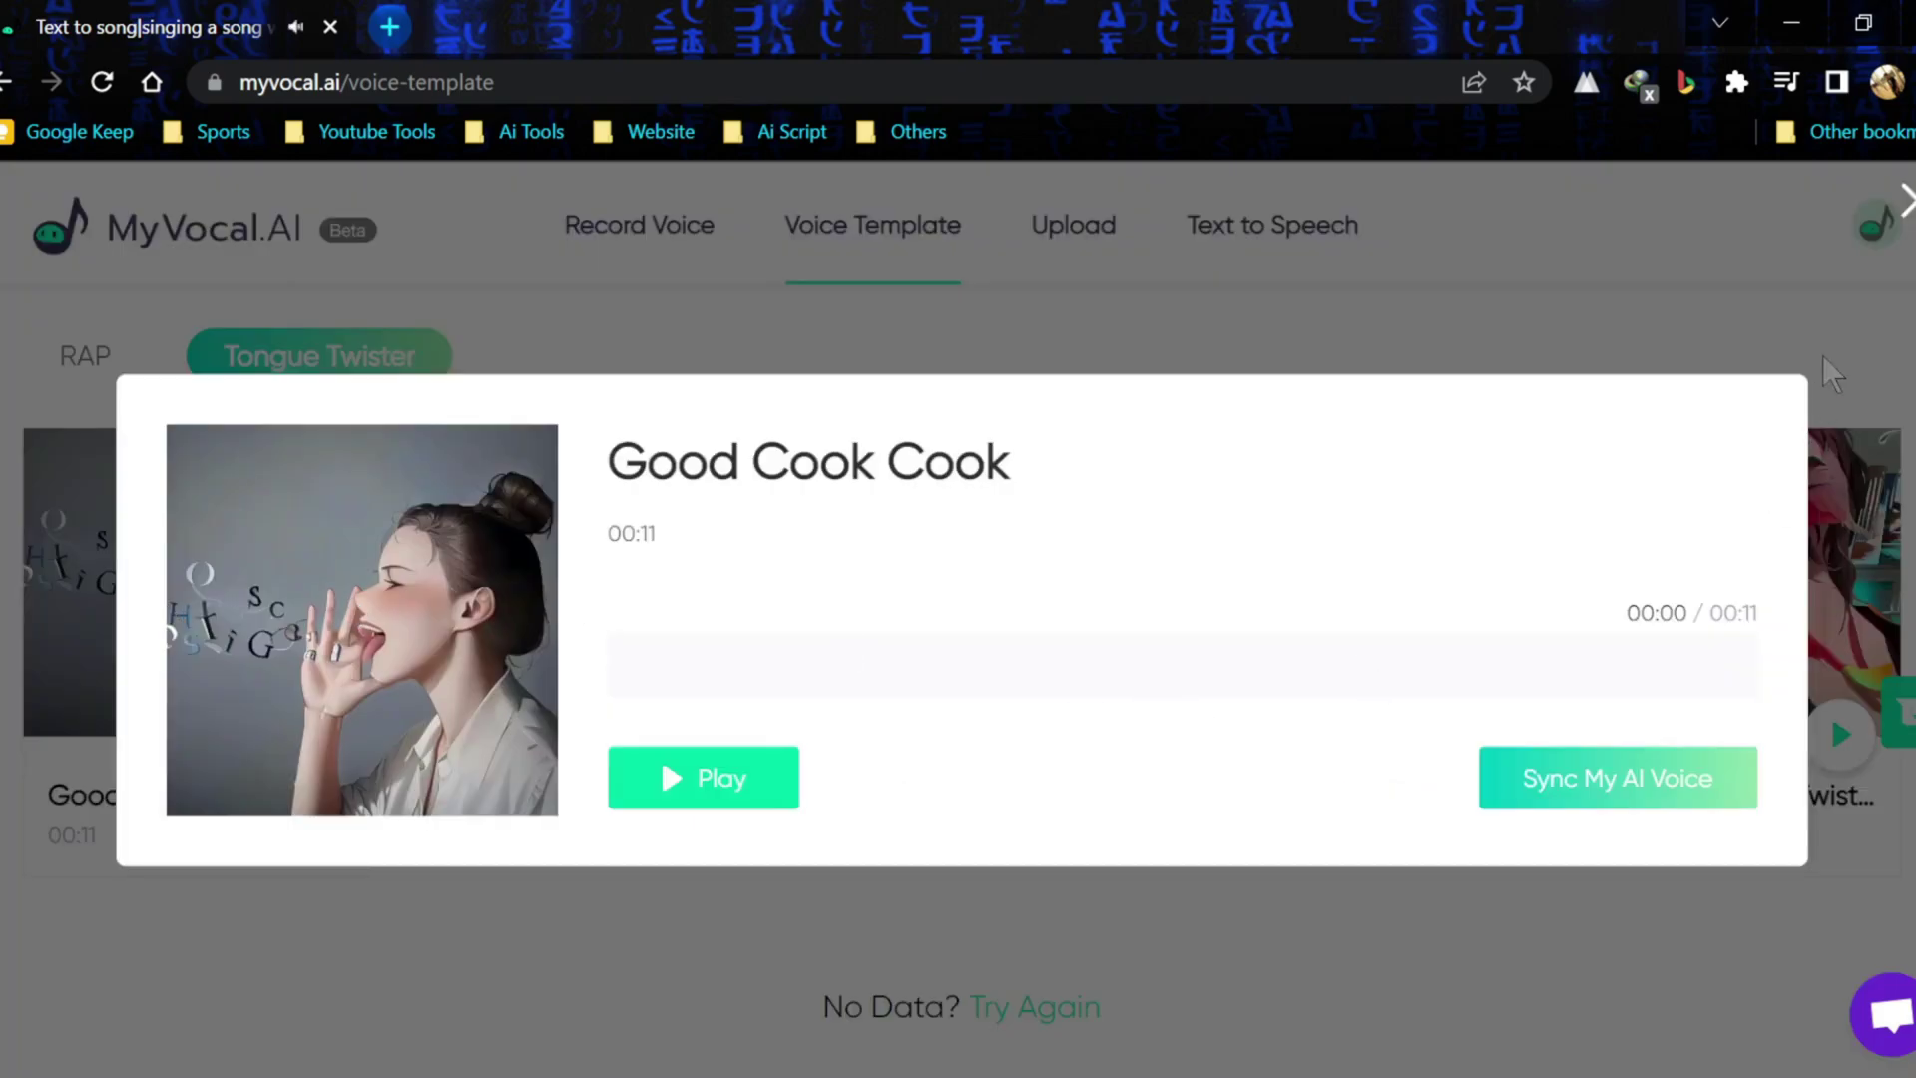
pyautogui.click(1907, 200)
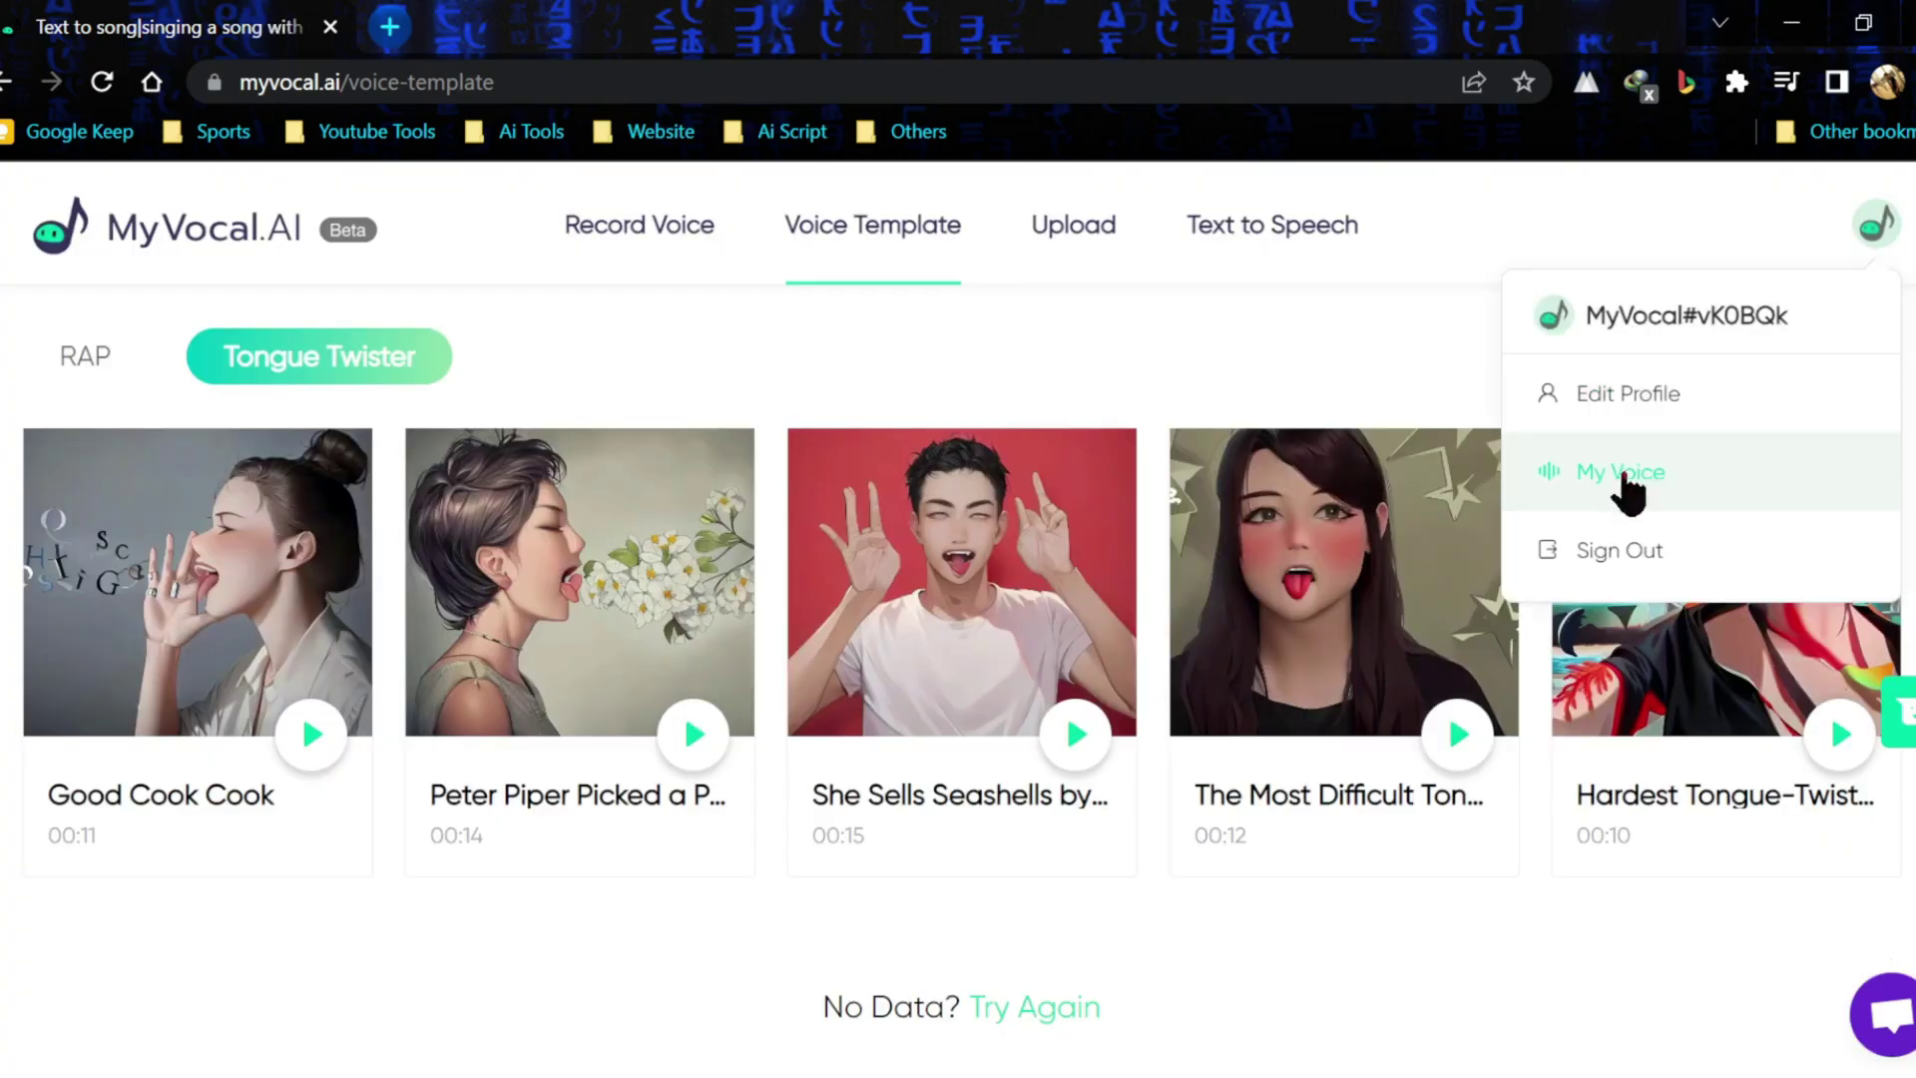
pyautogui.click(1649, 734)
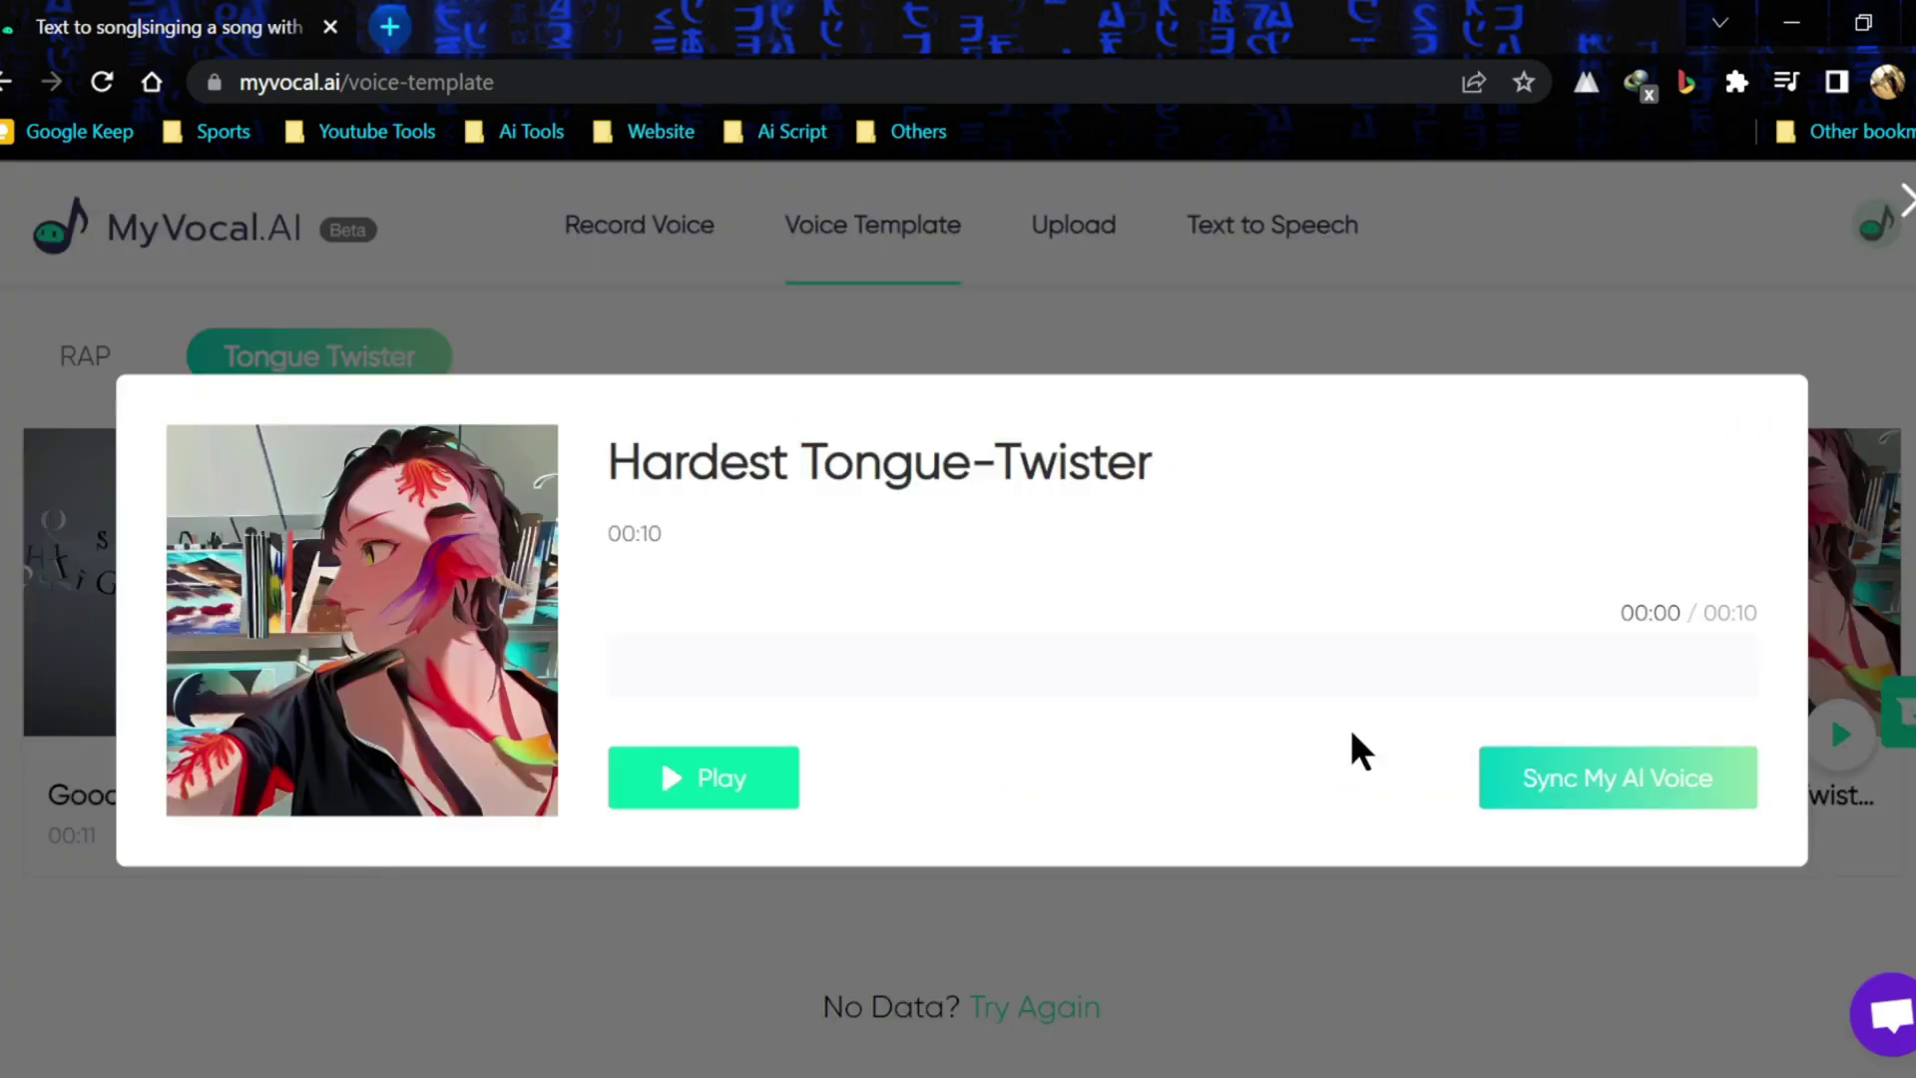
pyautogui.click(722, 773)
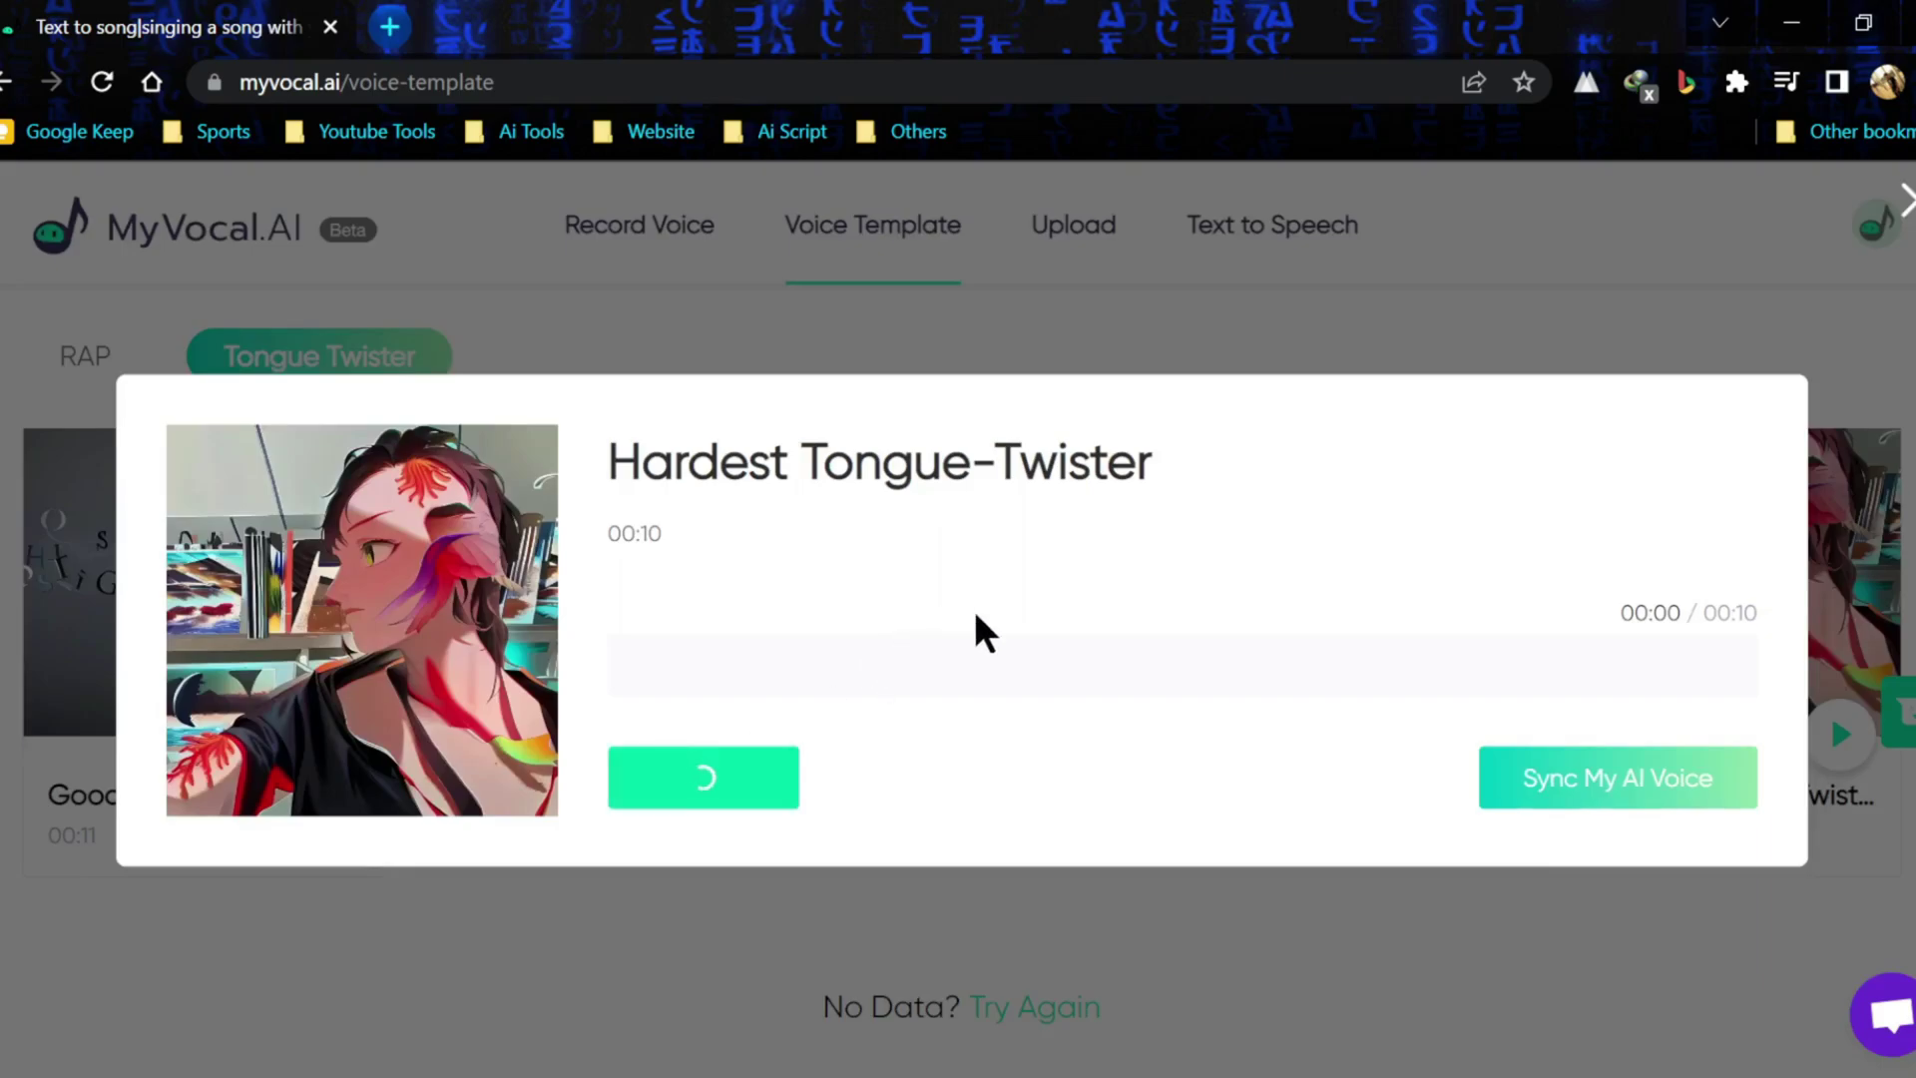